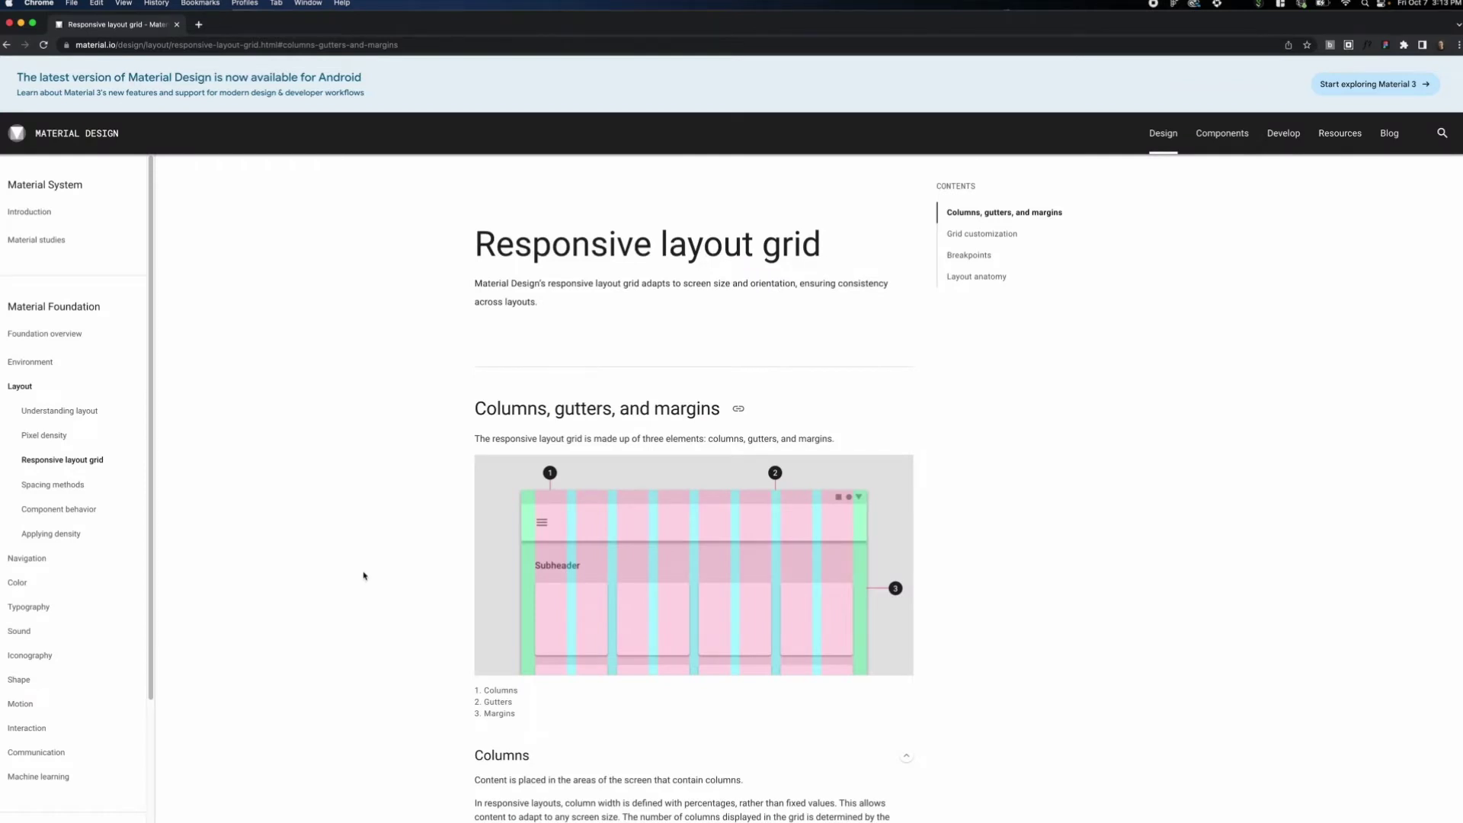
Step: Scroll the Responsive layout grid page down to the Columns section with the 4- and 8-column examples
scroll(363, 576, down, 1)
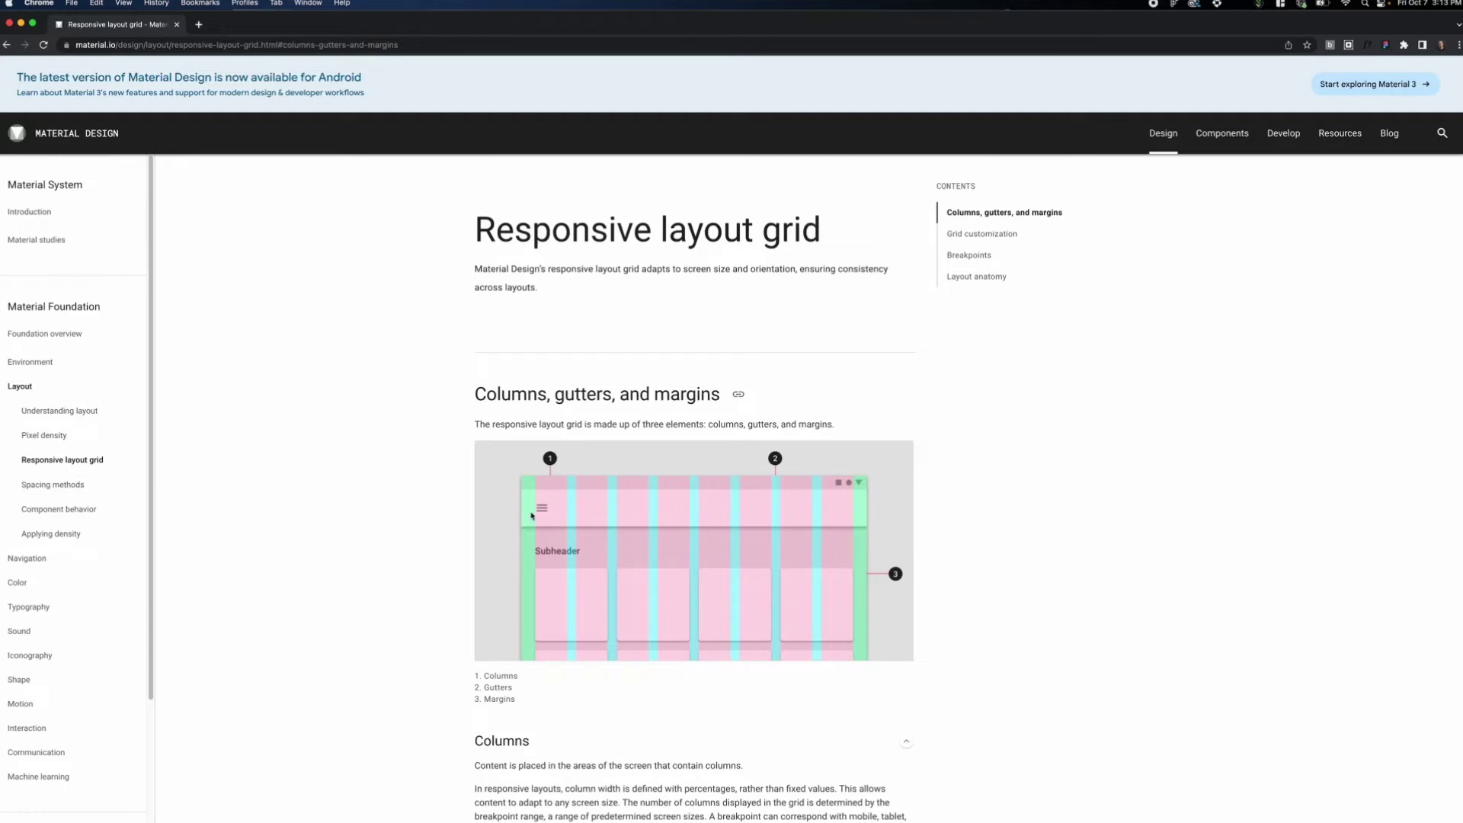
scroll(526, 530, down, 8)
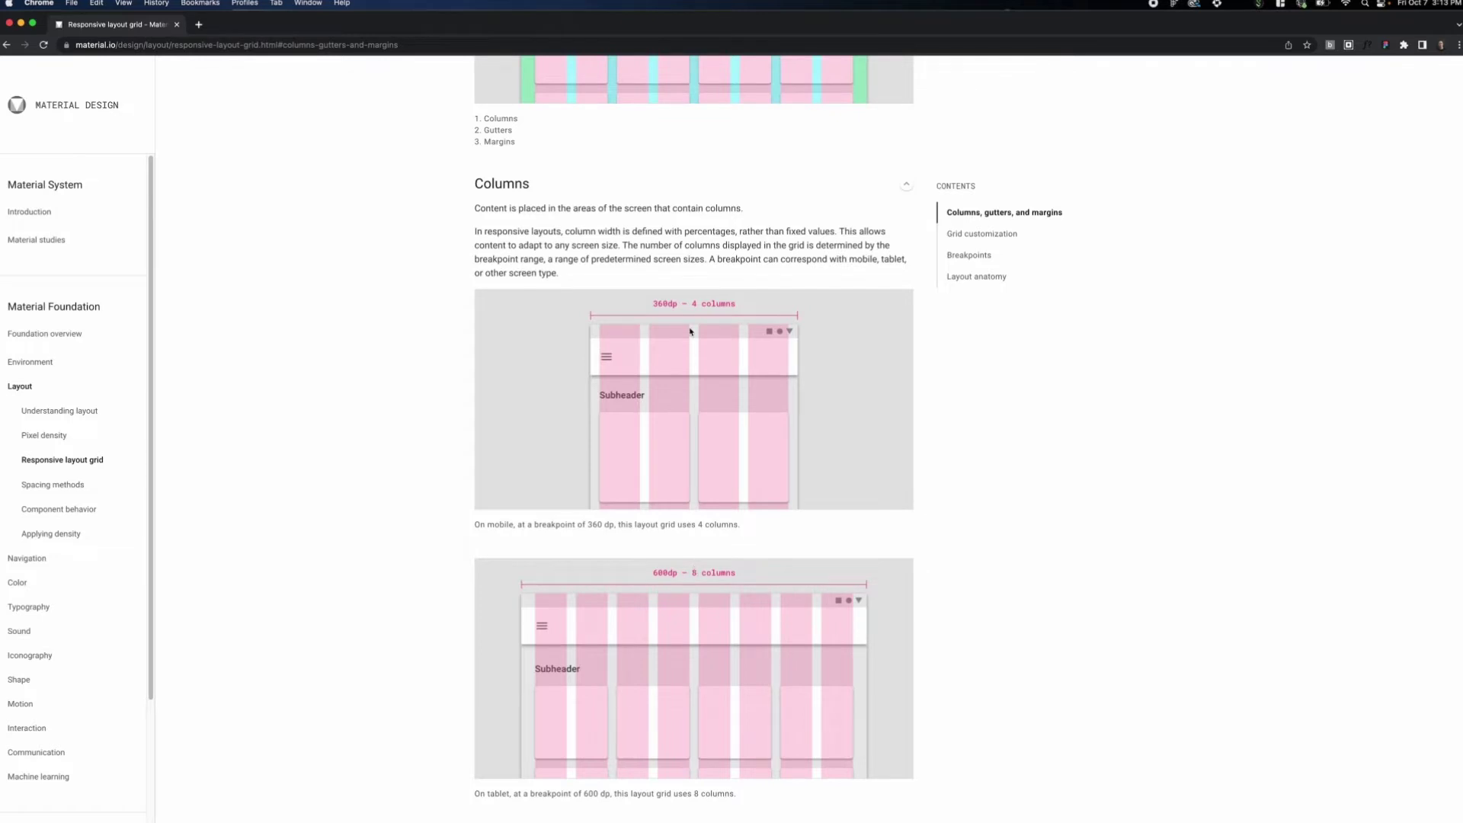
Step: Scroll through the Gutters, Margins and Grid customization sections on material.io
scroll(696, 404, down, 10)
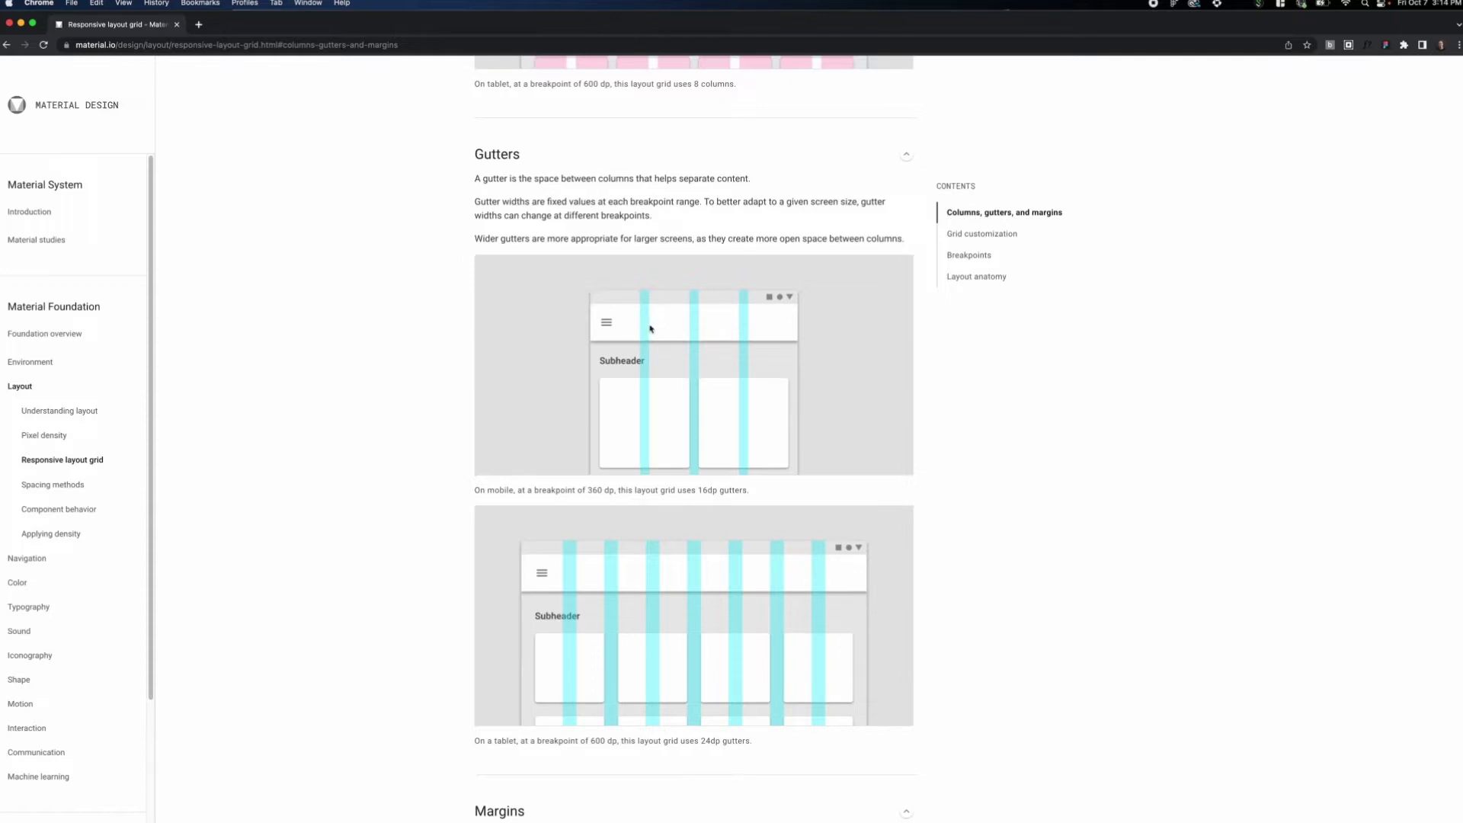
scroll(636, 382, down, 3)
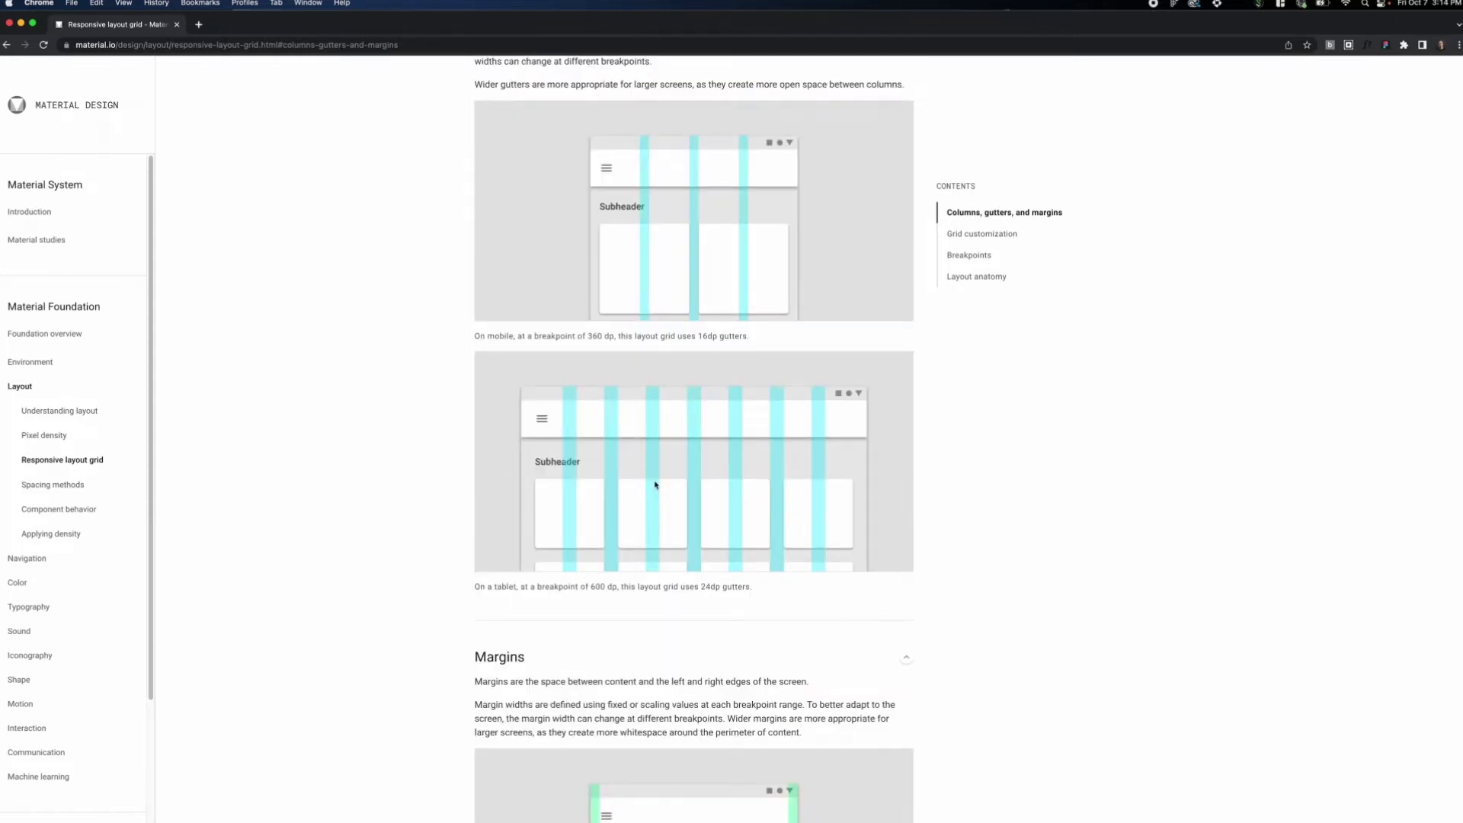
scroll(655, 484, down, 5)
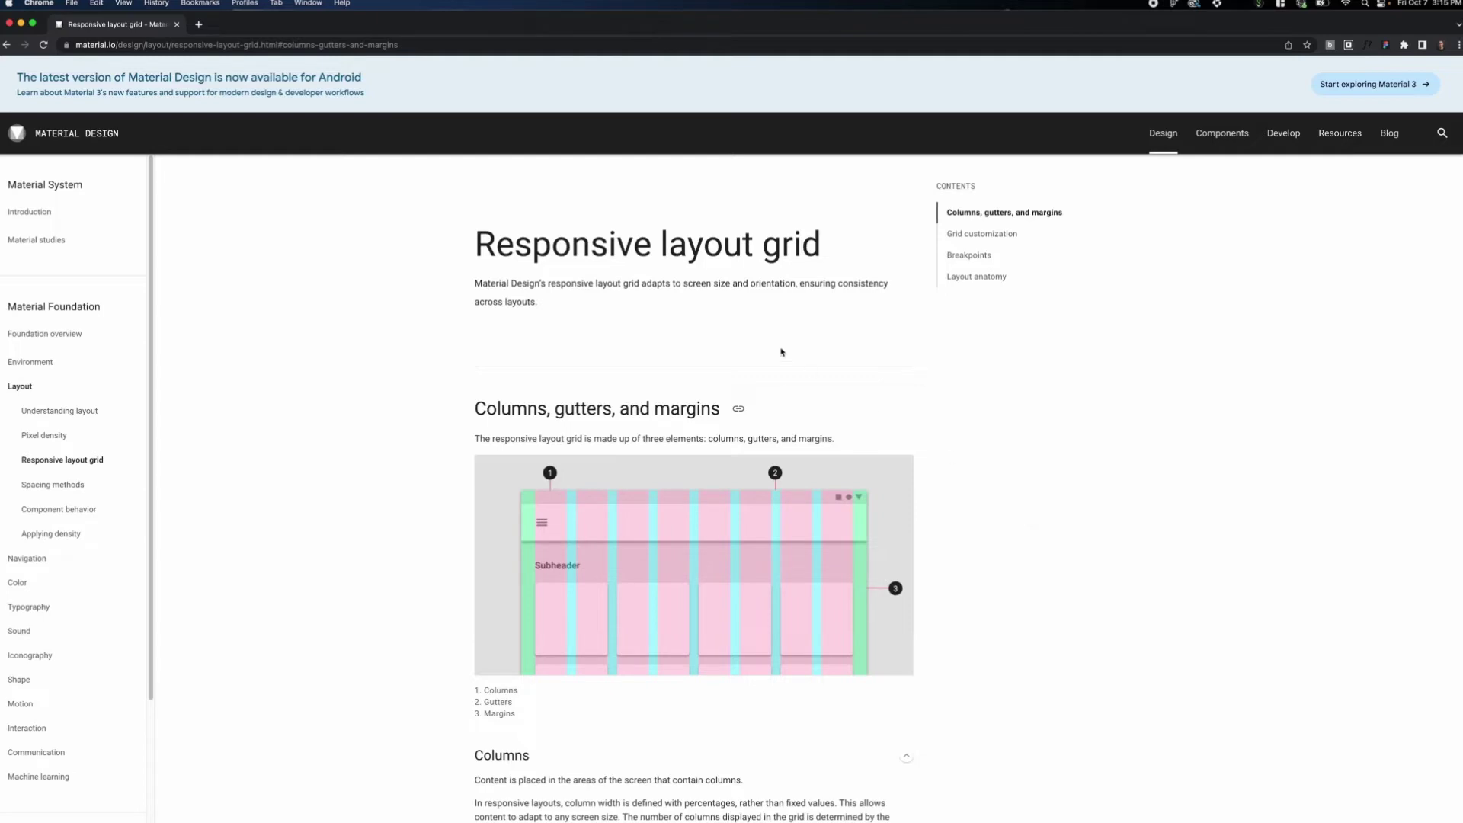
scroll(781, 352, down, 20)
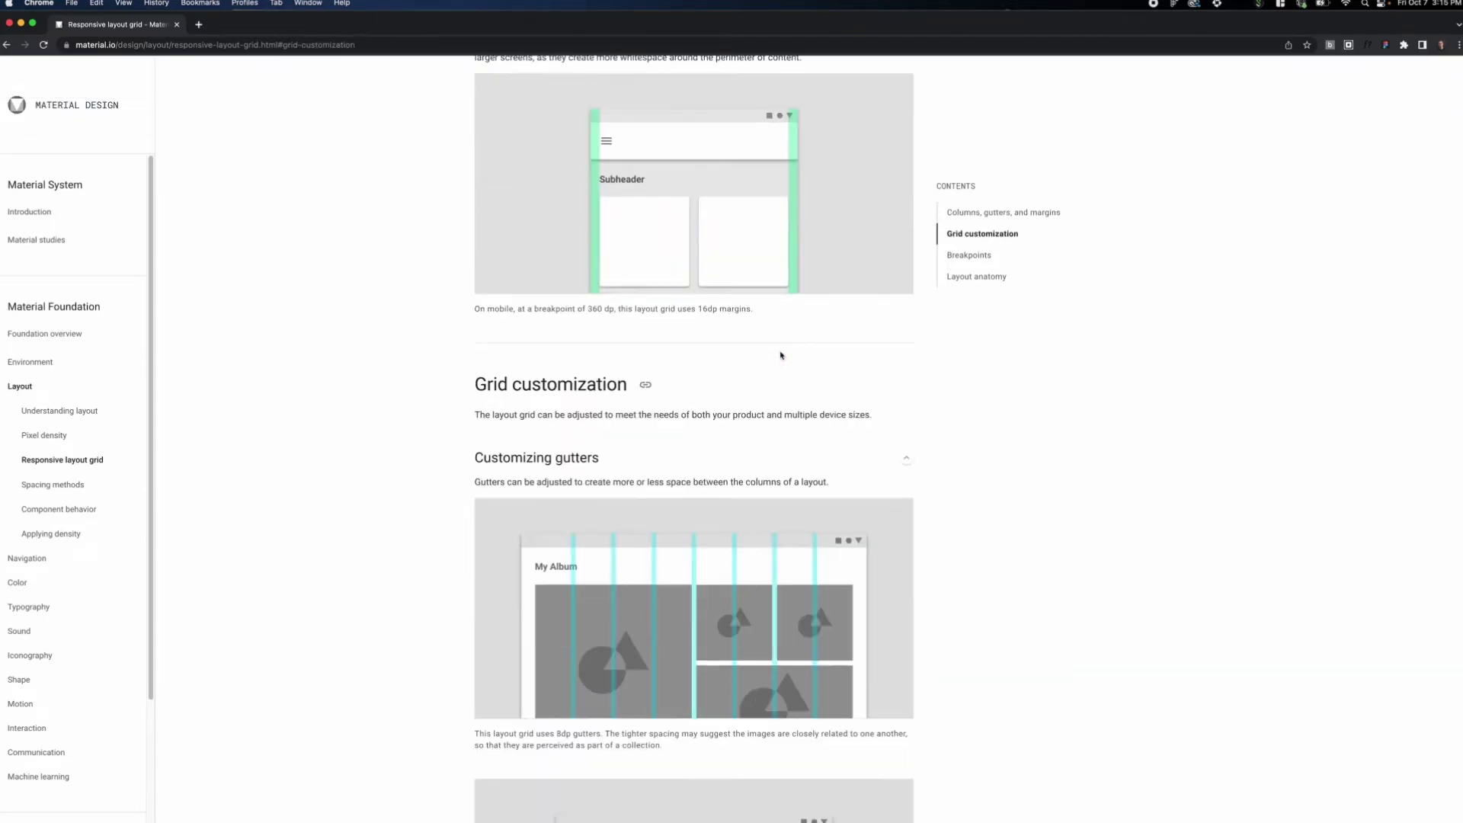
scroll(781, 355, up, 20)
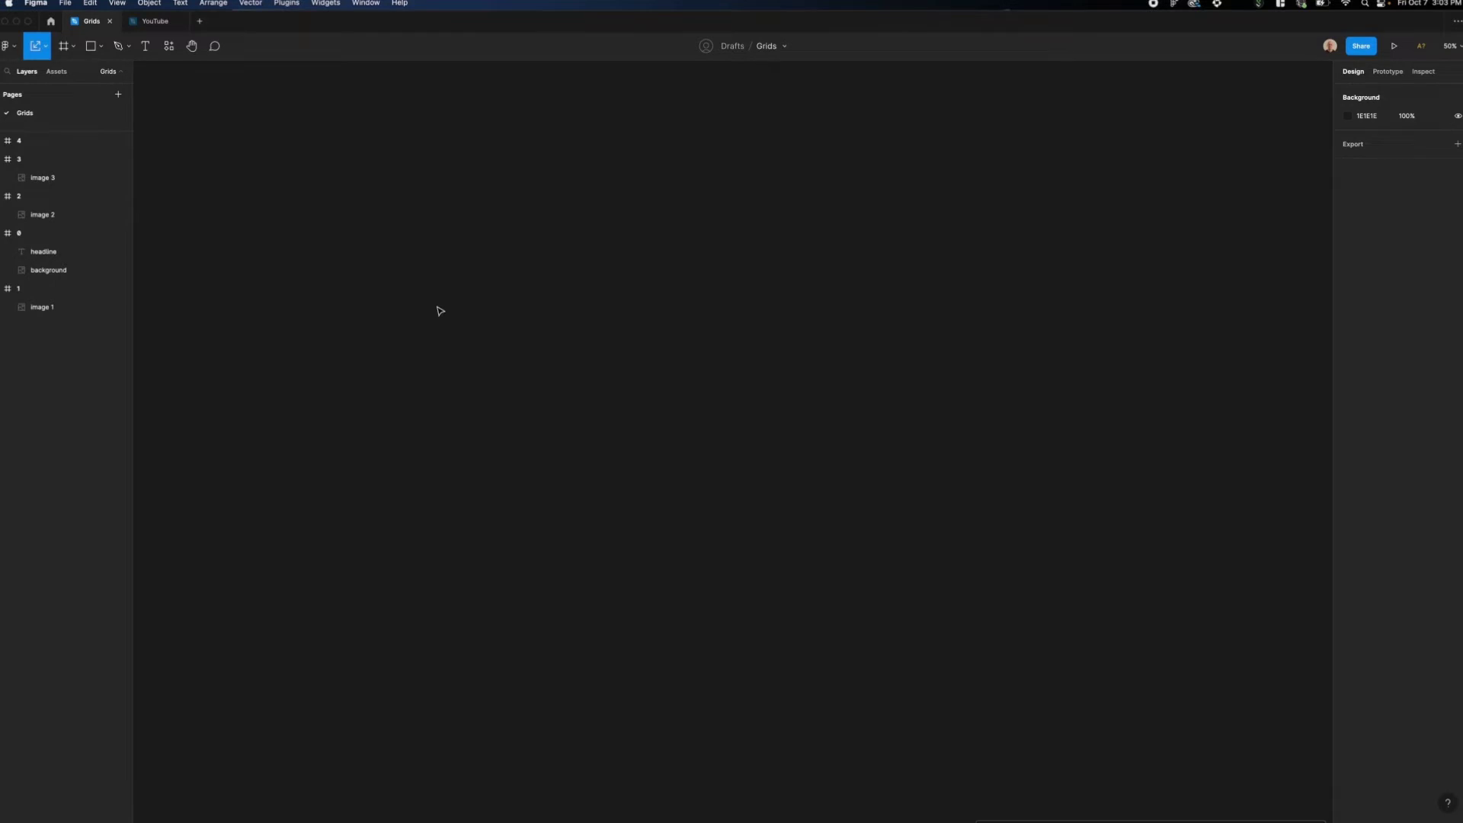
Step: Add a 1440×1024 'Desktop - 1' frame from the Desktop frame presets
key(f)
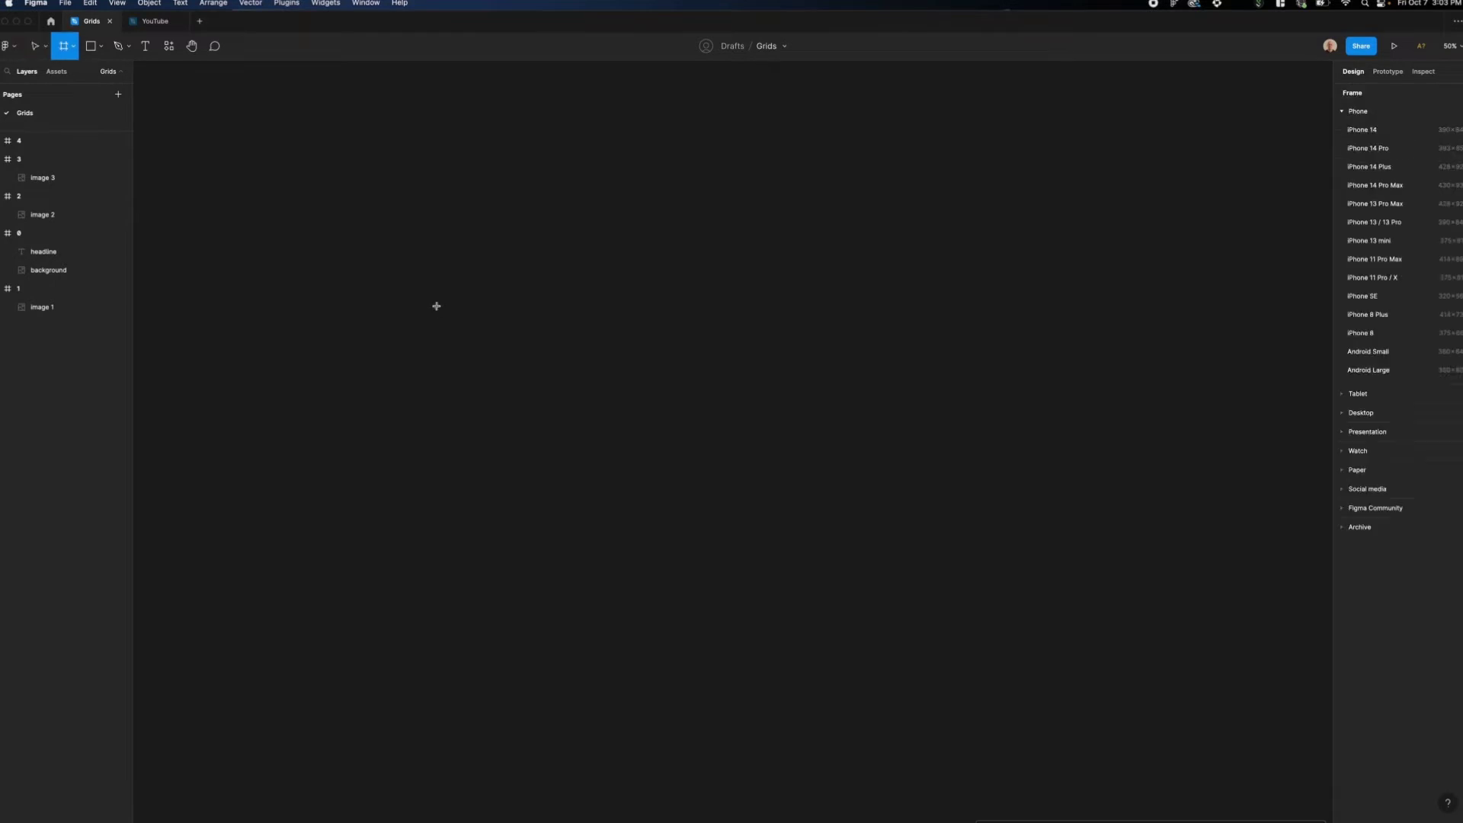
click(1344, 112)
click(1344, 150)
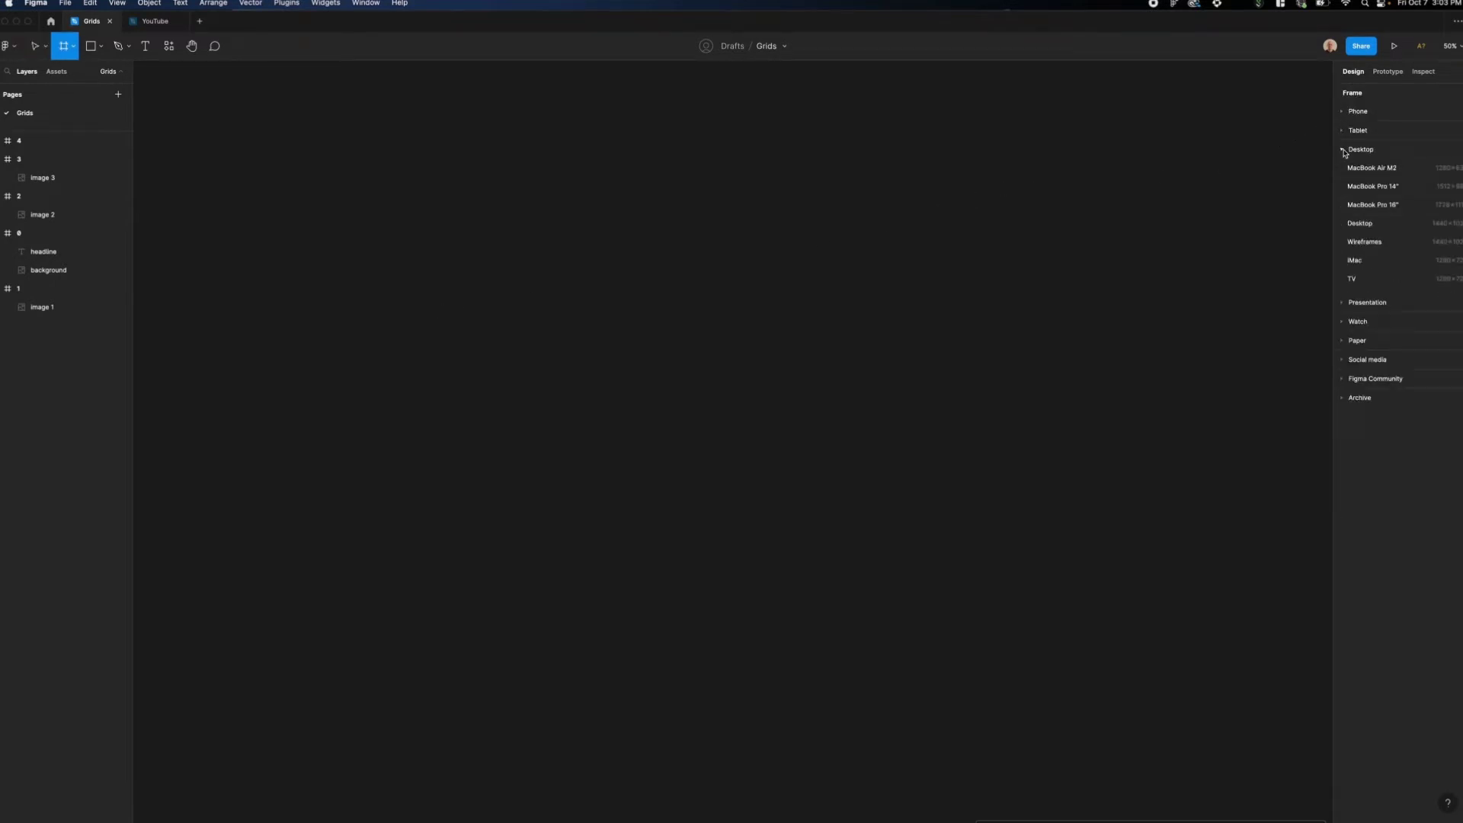
click(1351, 224)
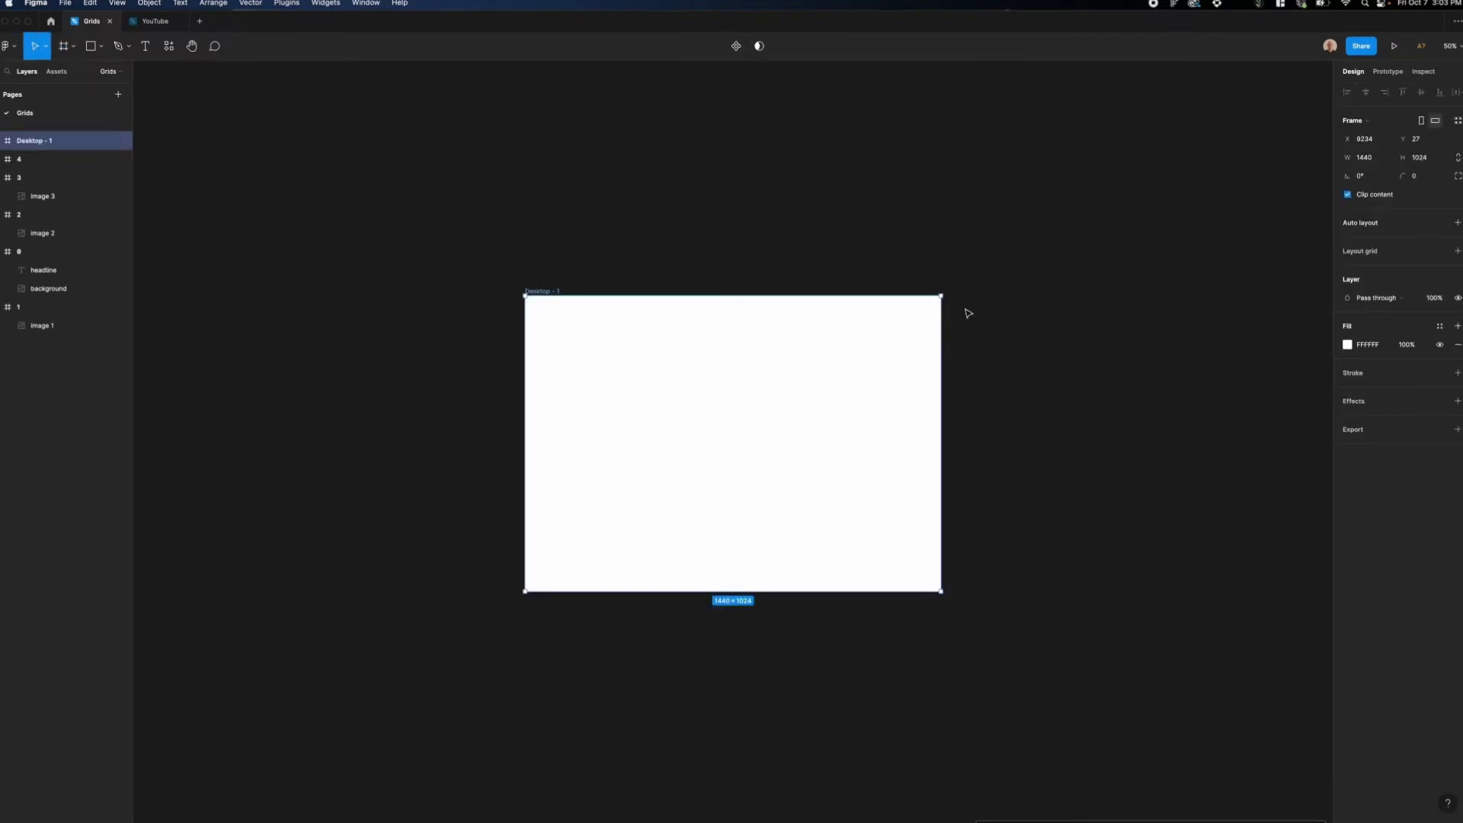
Step: Add a layout grid to Desktop - 1 and make it 12 columns
click(1457, 253)
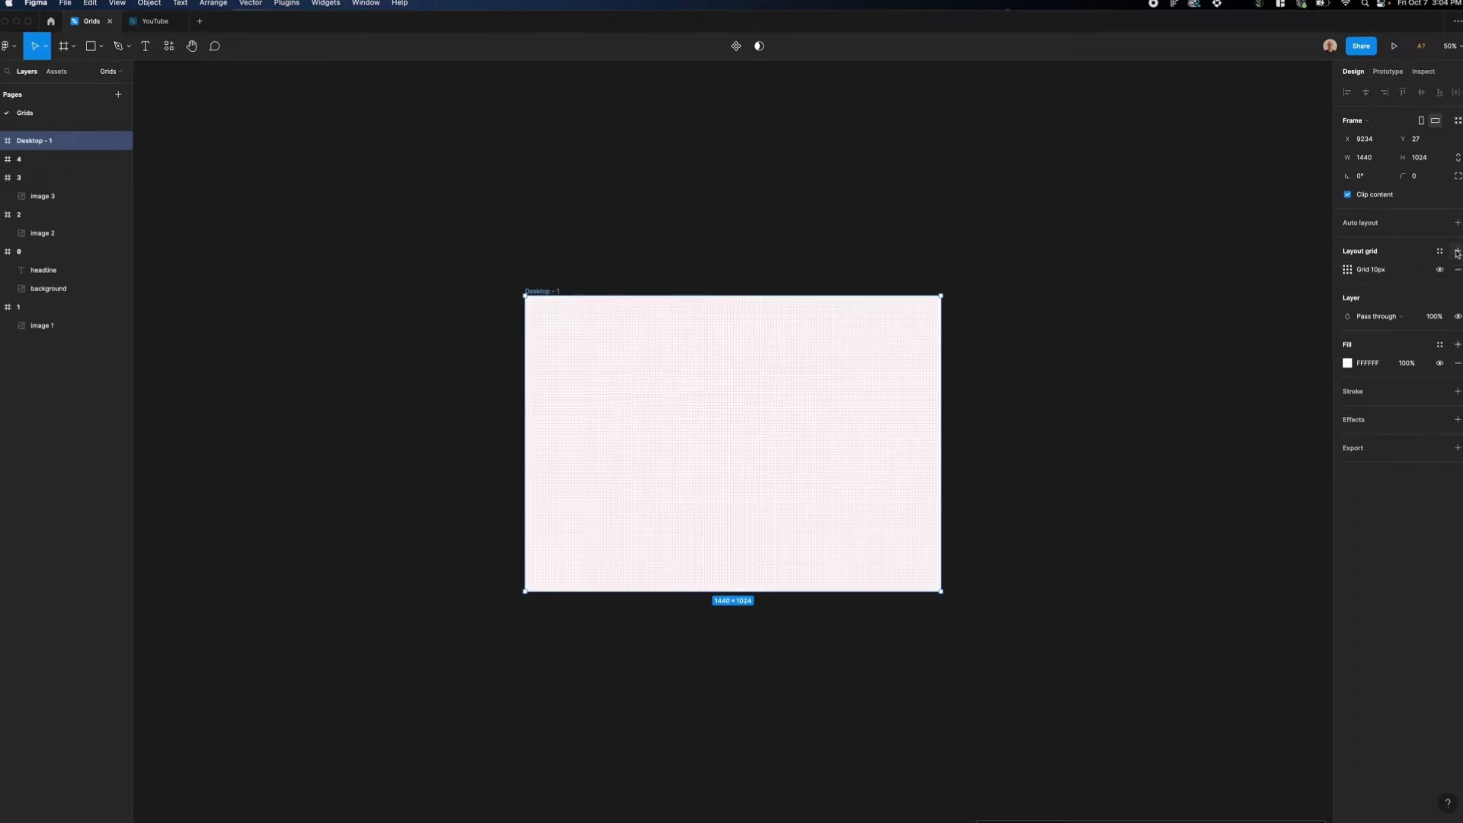
click(1347, 271)
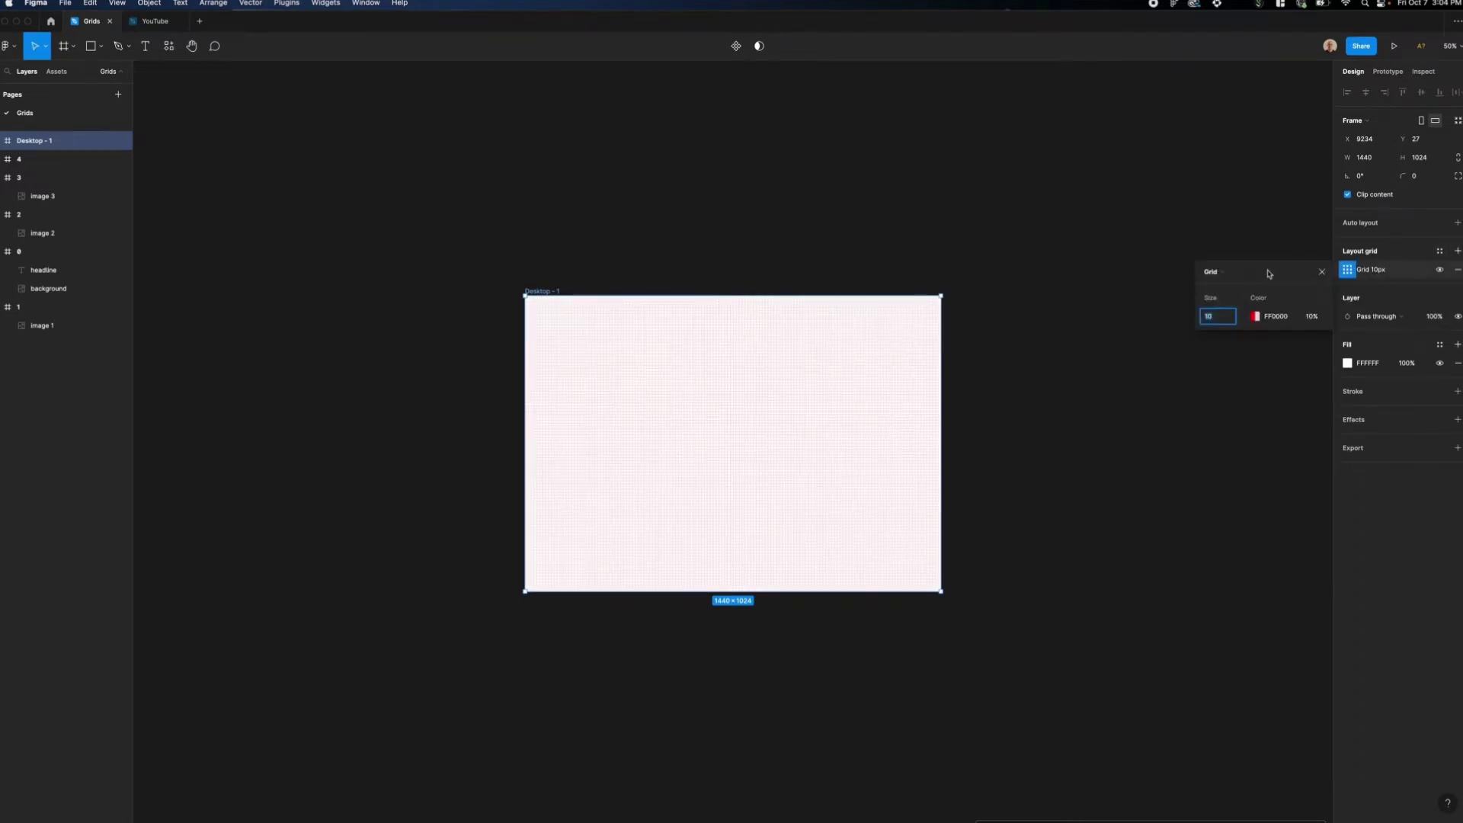
click(1215, 273)
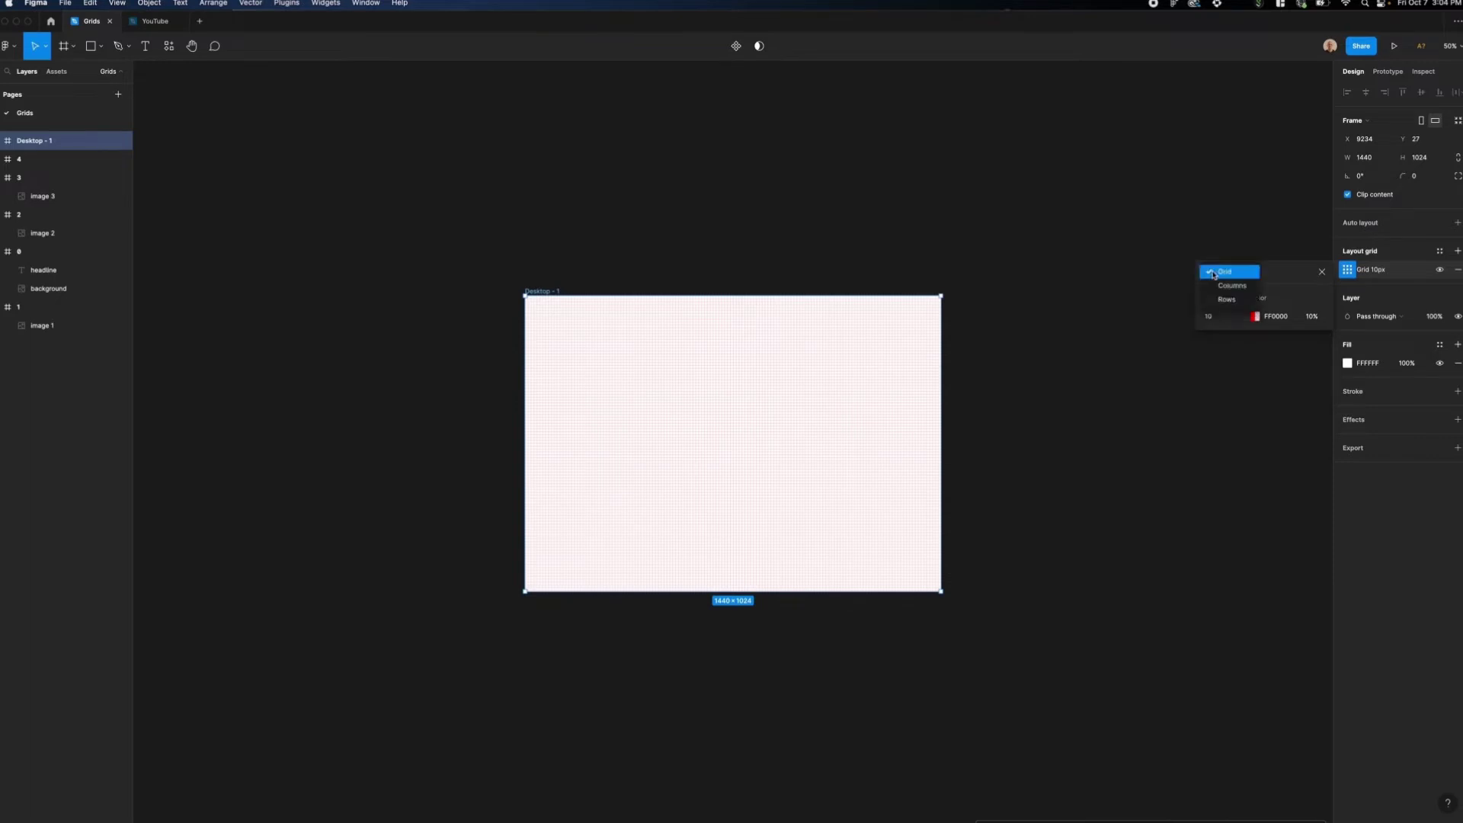
click(1229, 286)
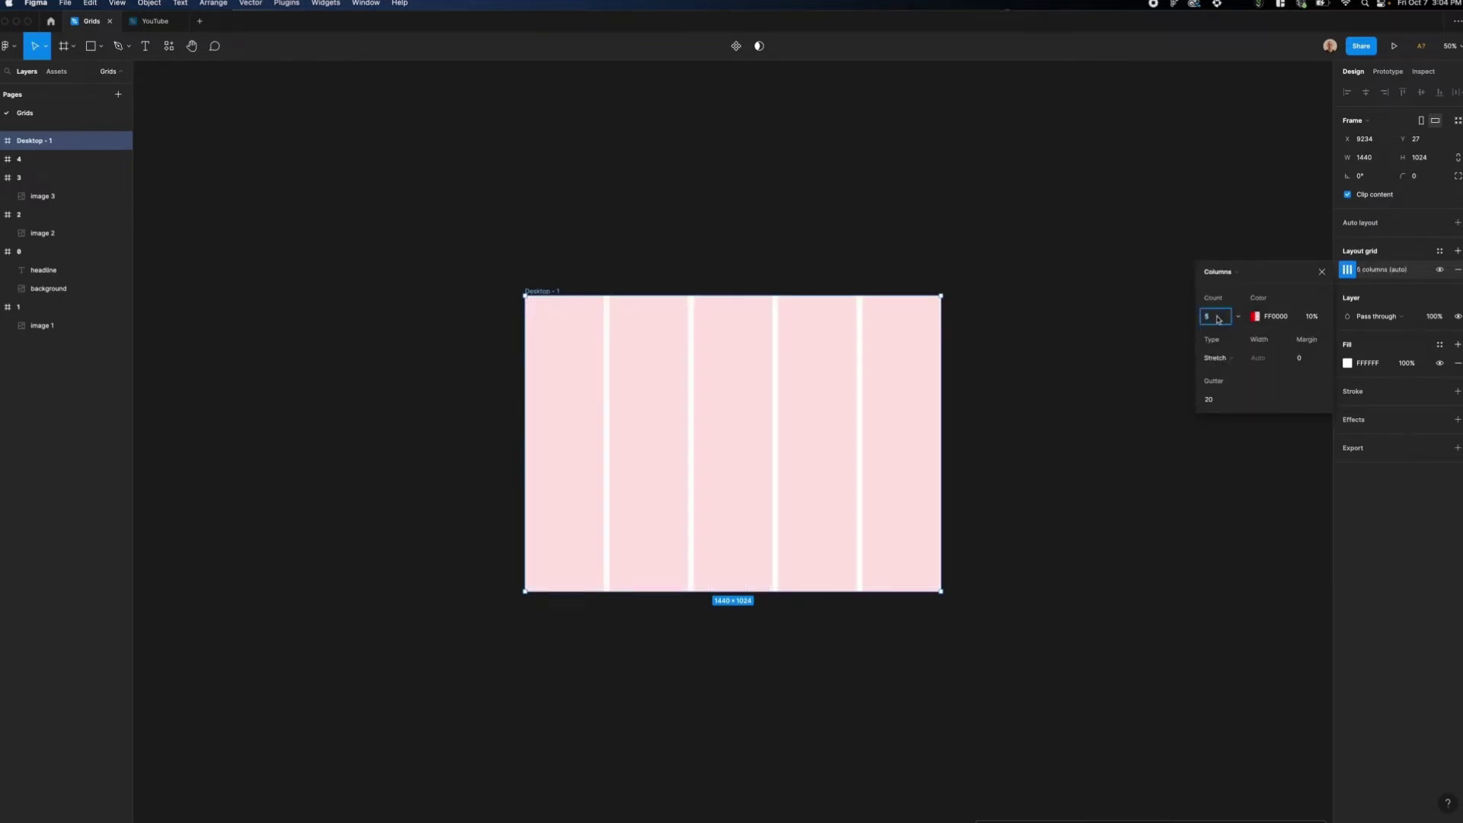
text(12)
key(Return)
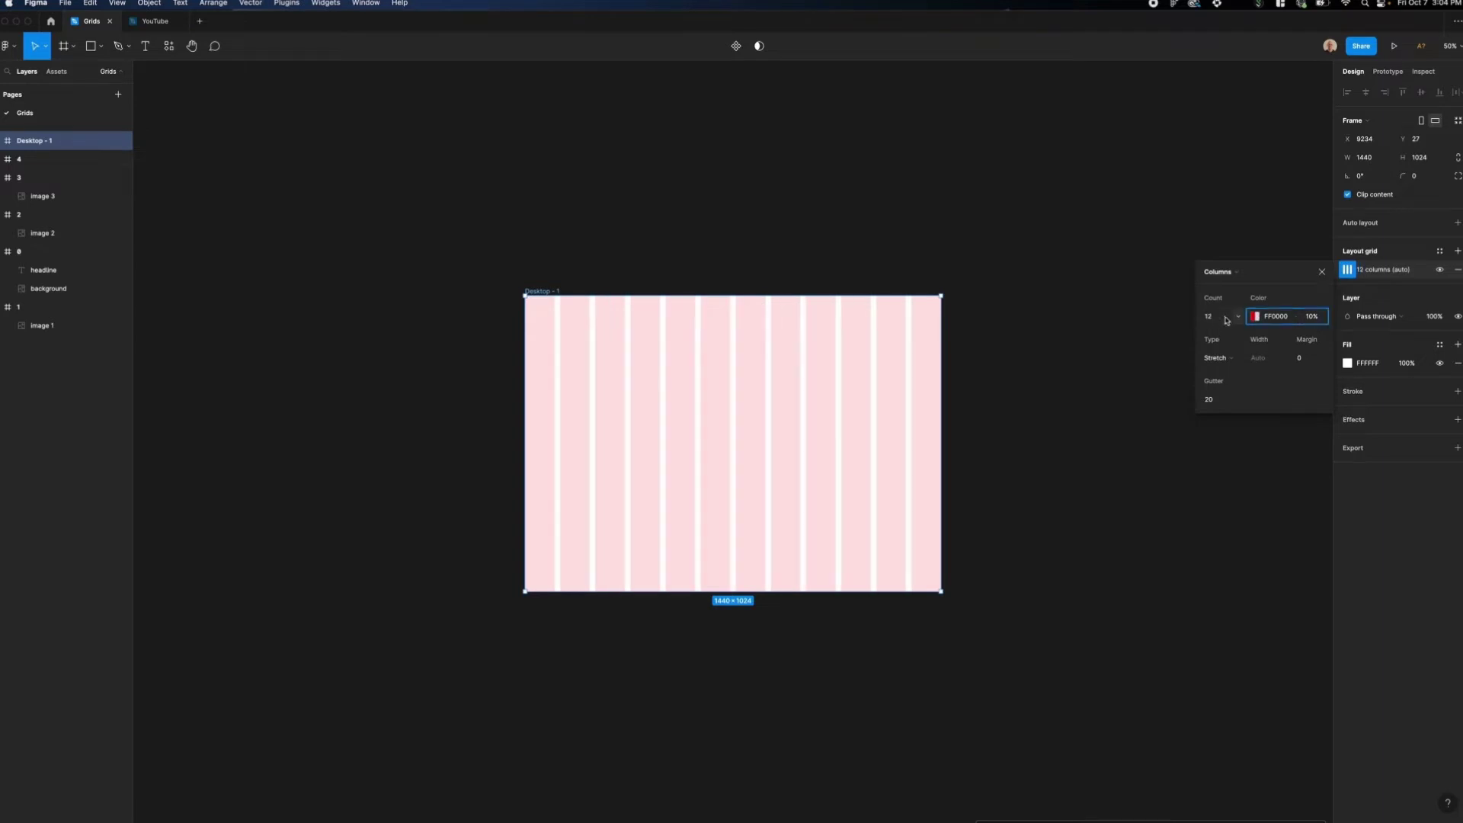
Step: Set the column grid colour to 0029FF at 8% opacity
click(1256, 316)
click(1267, 317)
text(0029FF)
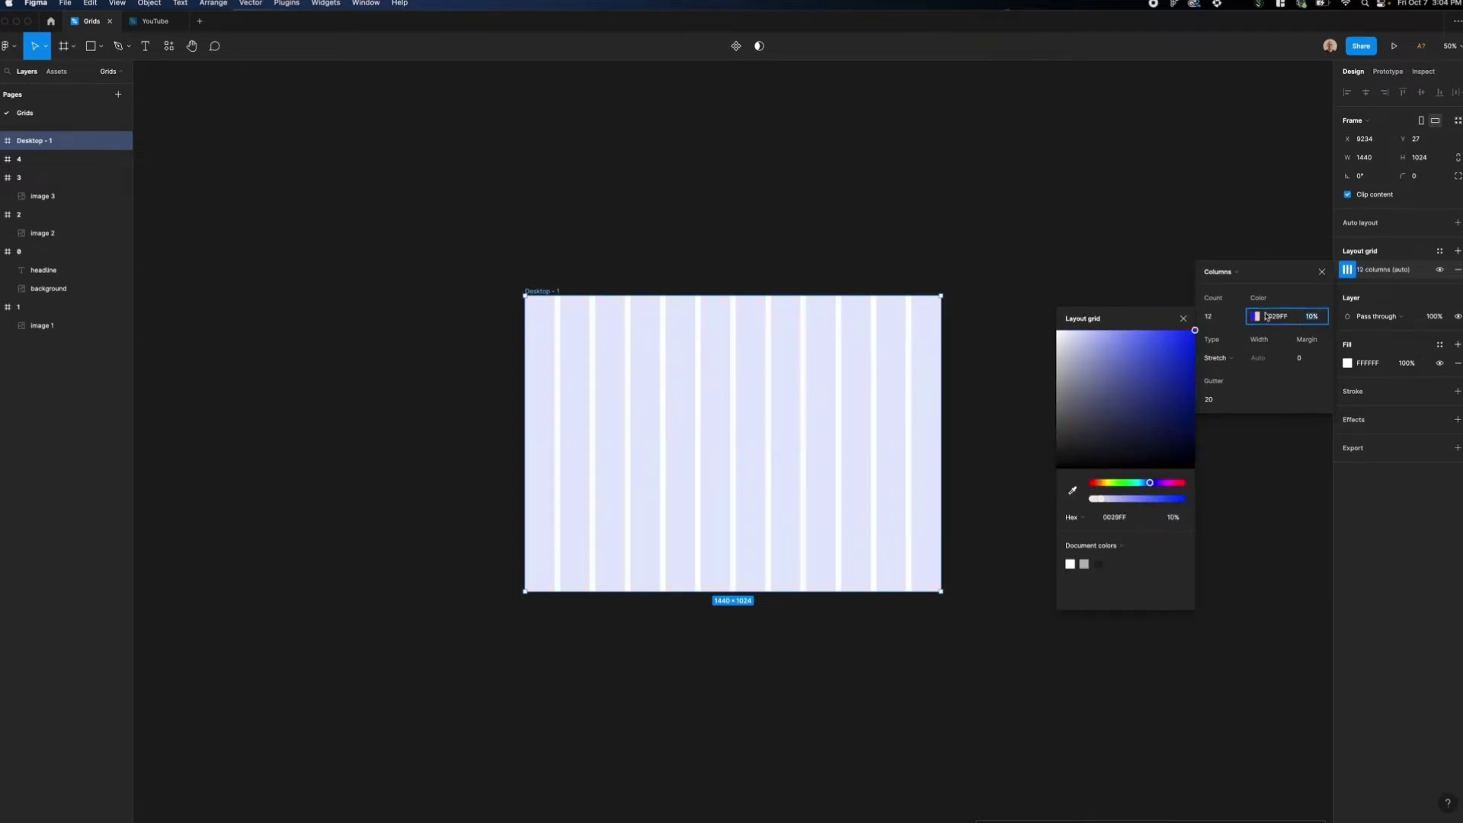
click(1313, 316)
text(8)
key(Return)
click(1184, 319)
Step: Centre the columns with 80px column width and 8px gutter
click(1216, 357)
click(1217, 351)
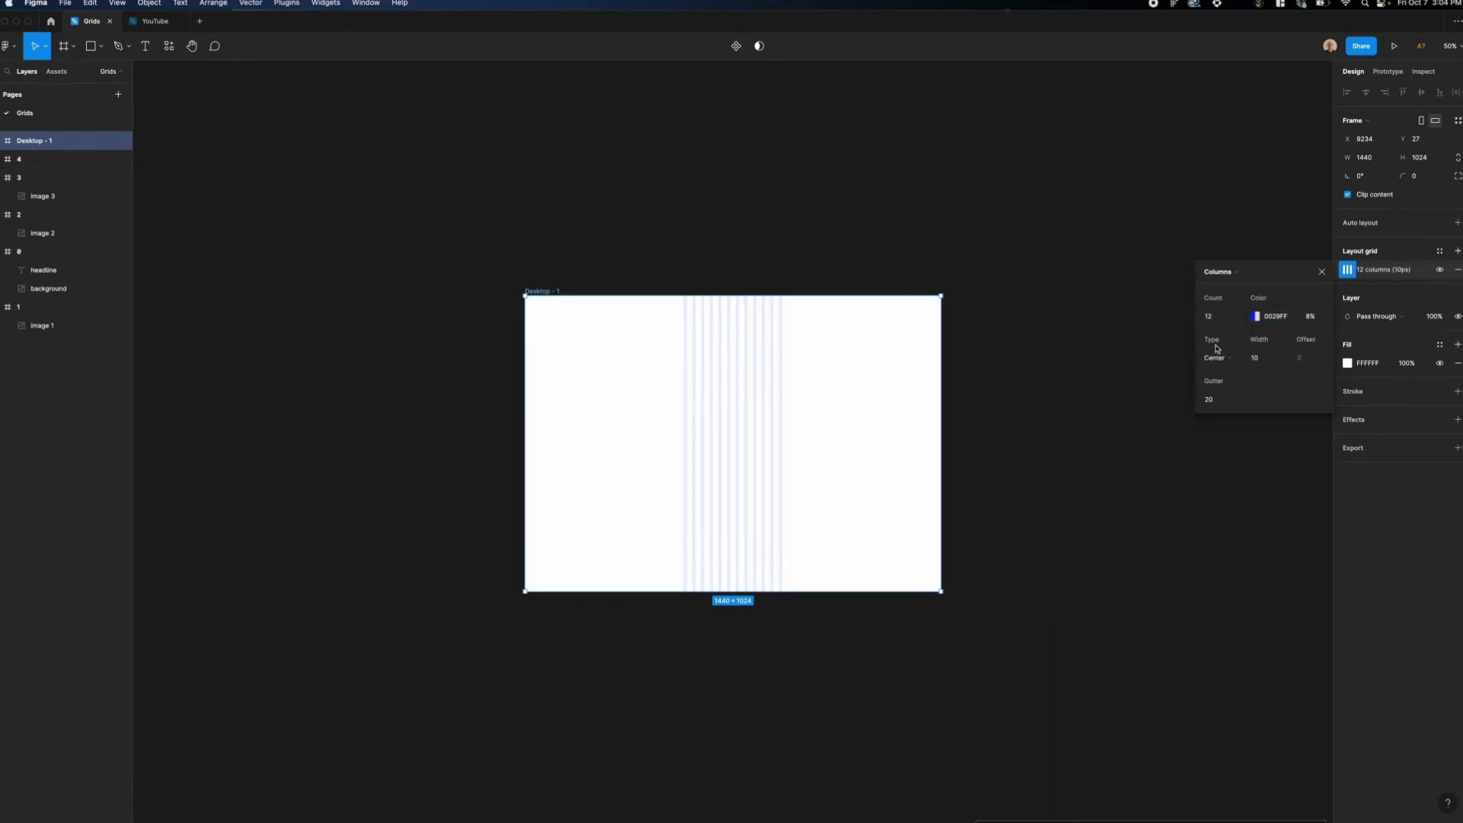
click(1258, 359)
text(80)
key(Tab)
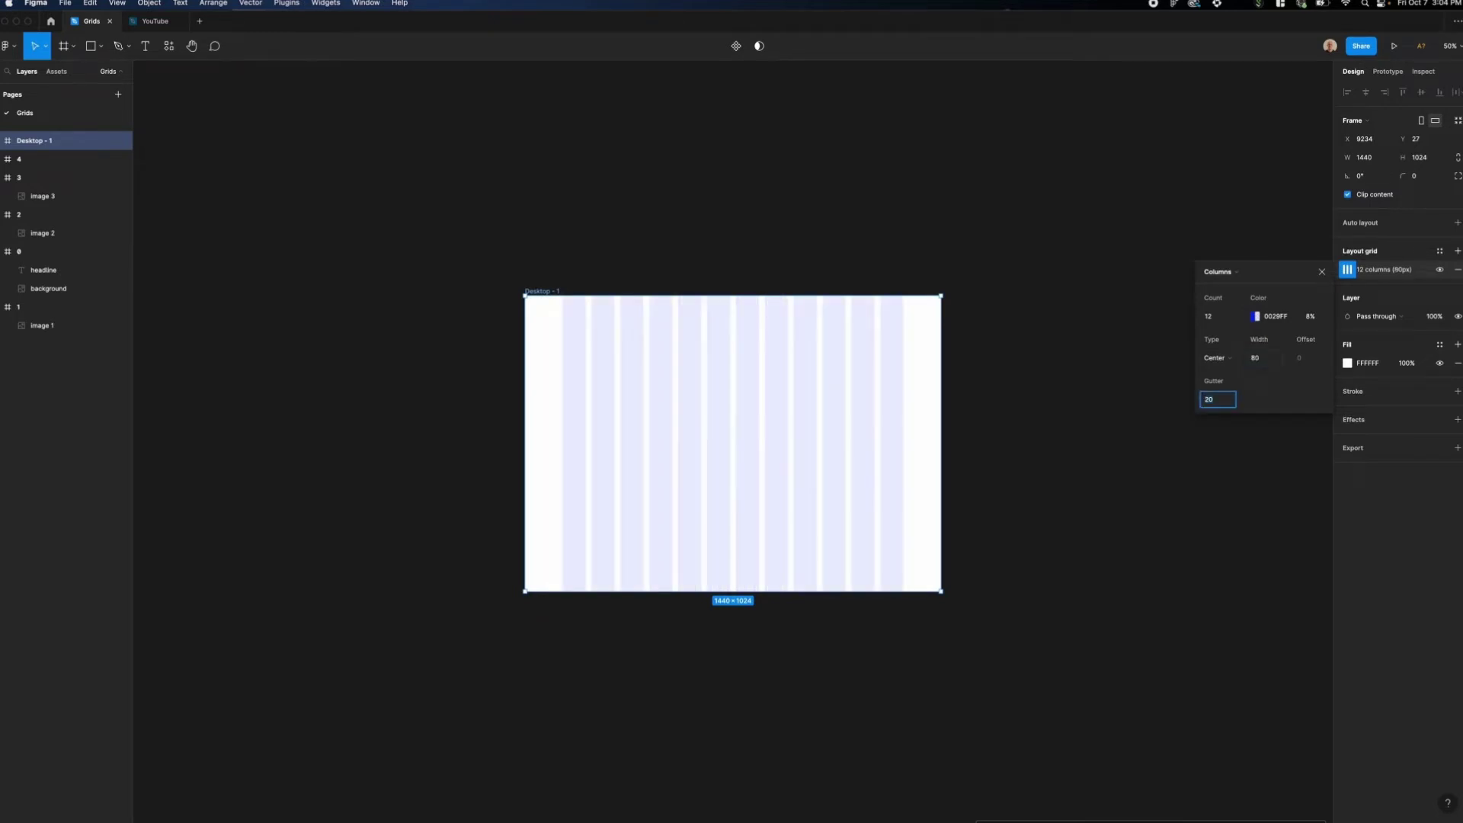
key(Return)
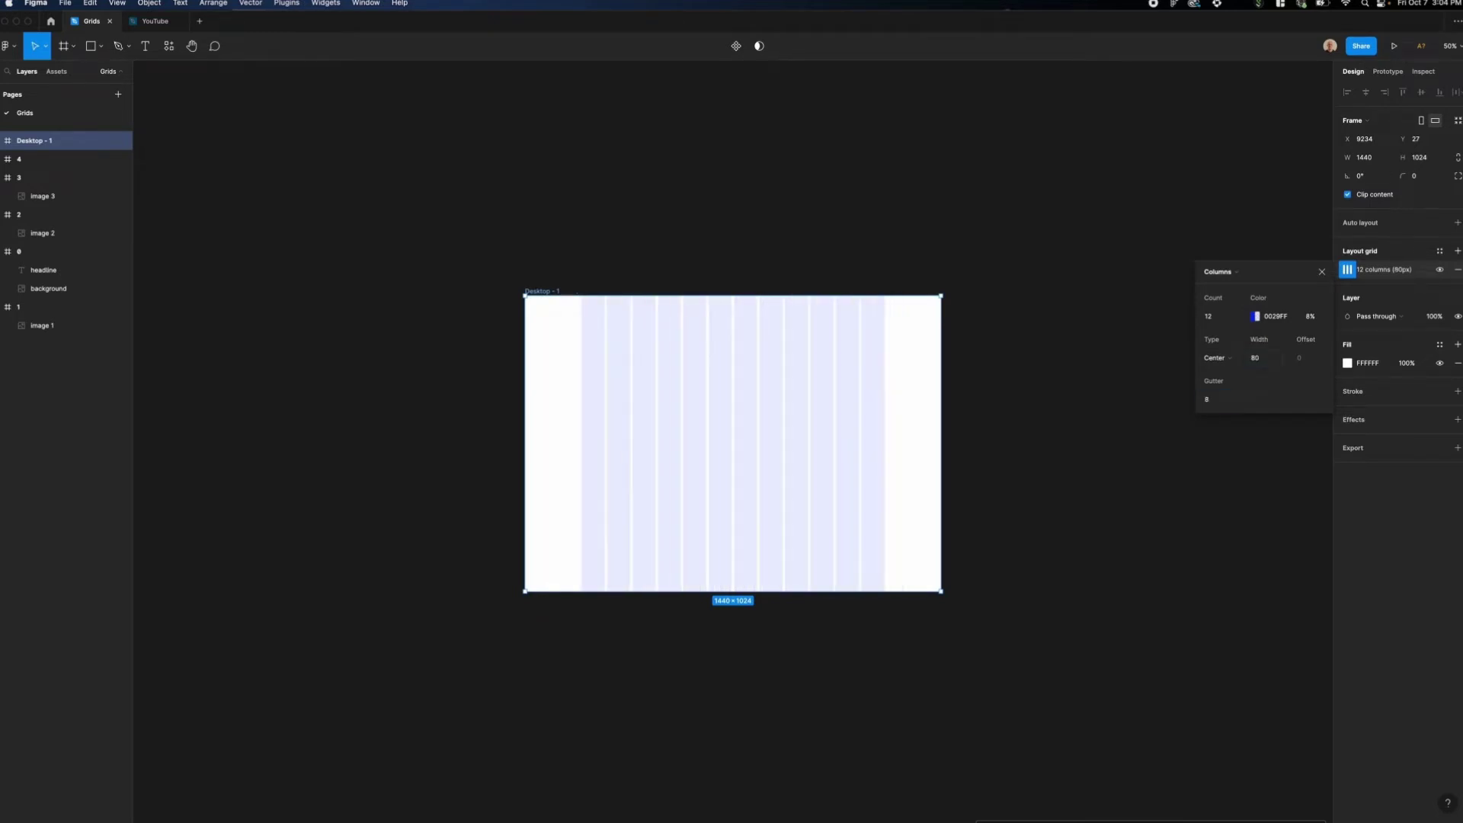
Step: Test the centred grid by widening the Desktop frame, then undo the resize
click(937, 370)
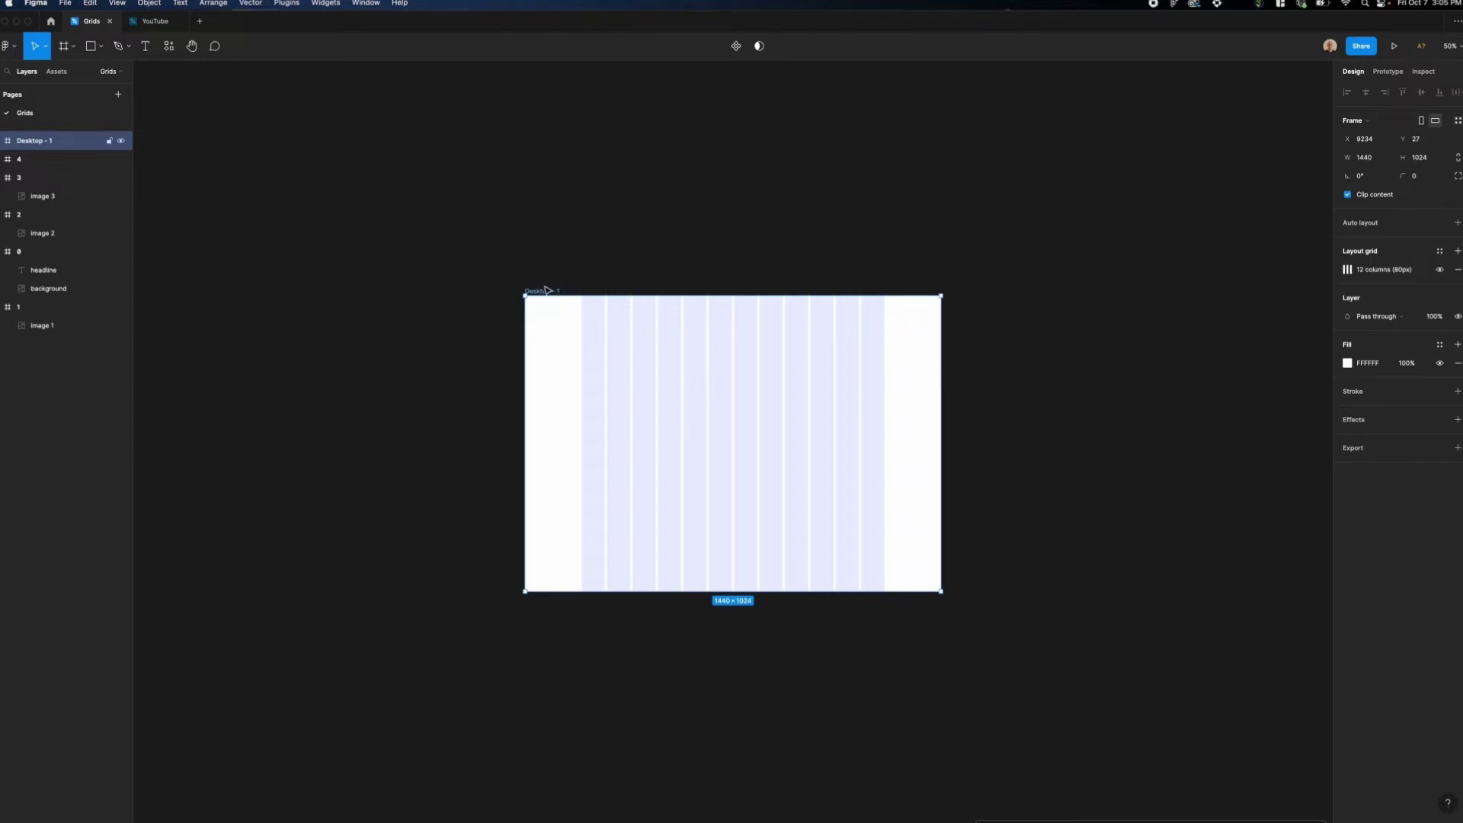
drag(943, 350, 1028, 431)
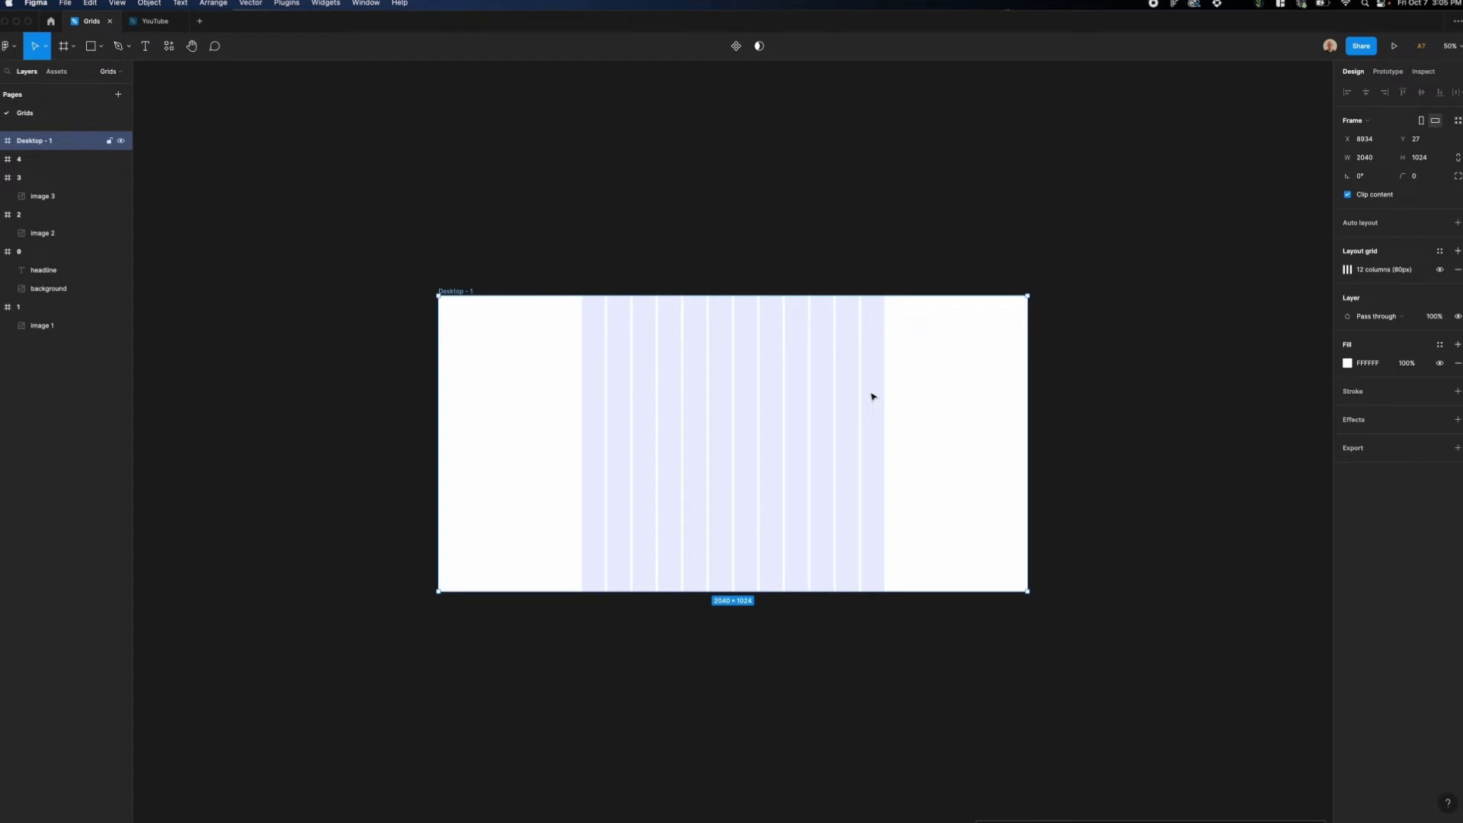
key(super+z)
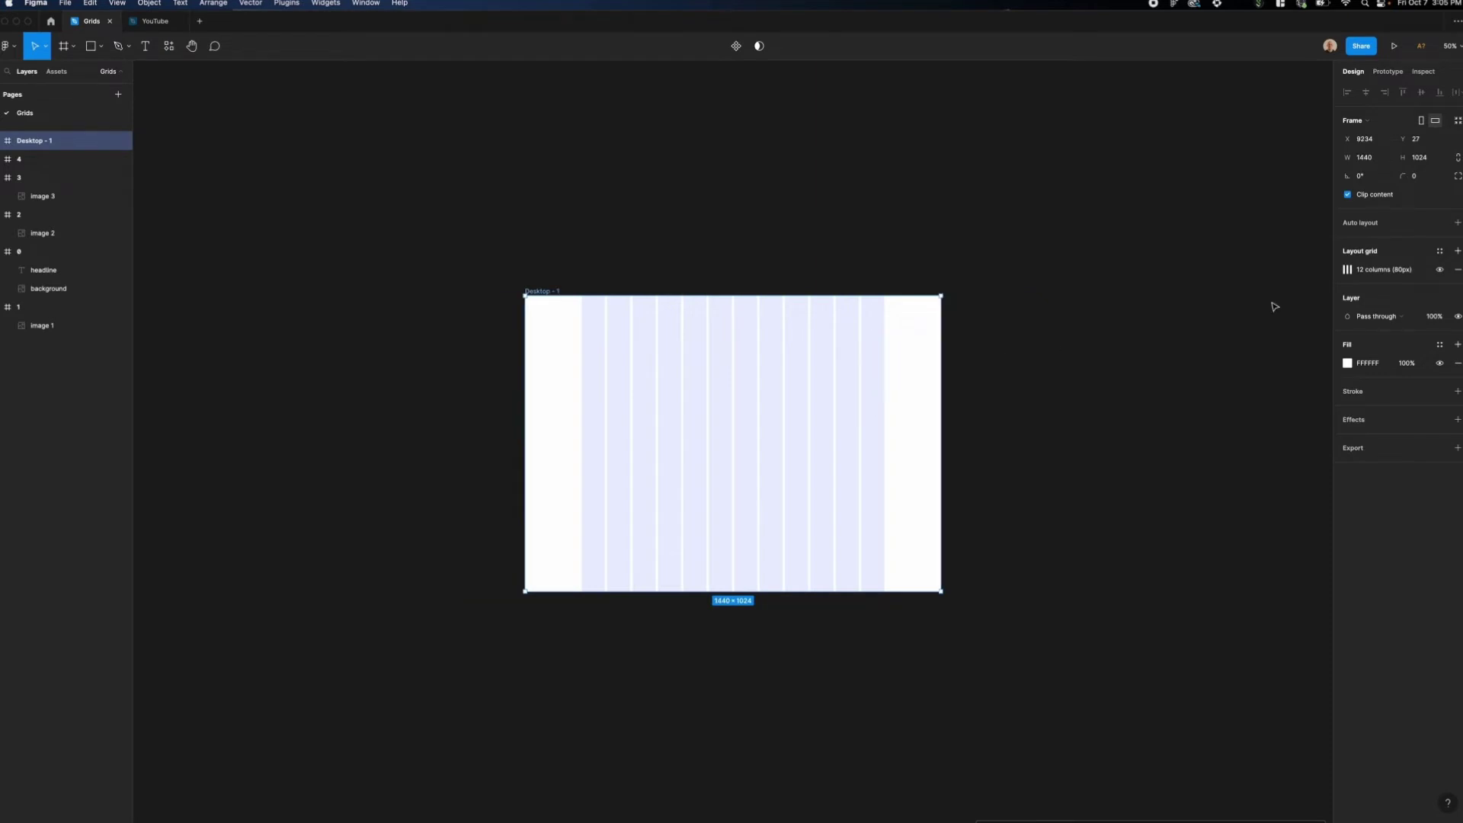
Step: Switch the columns to Stretch with a 200 margin and resize the frame to test
click(1348, 269)
click(1235, 357)
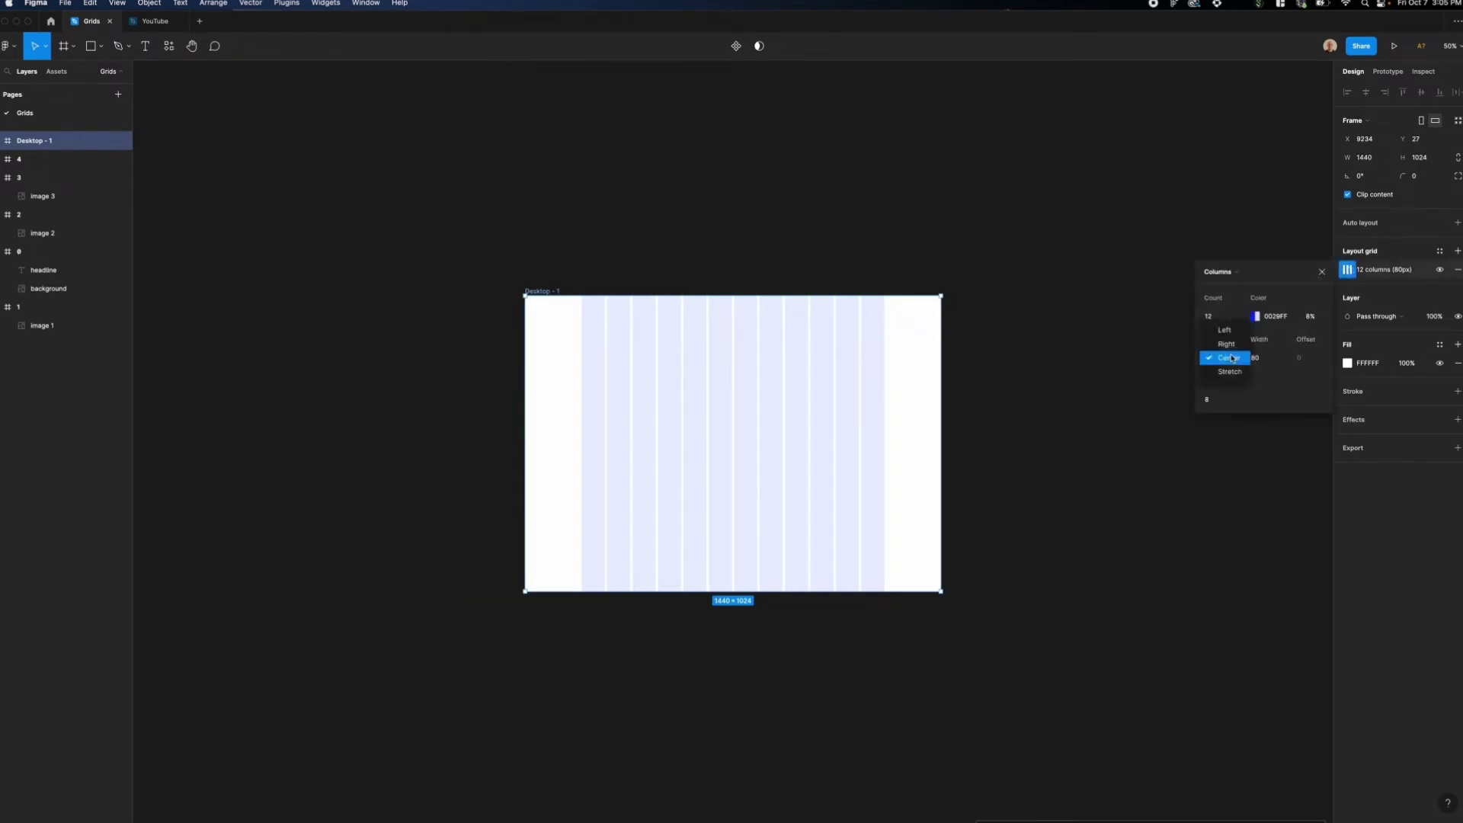
click(1233, 372)
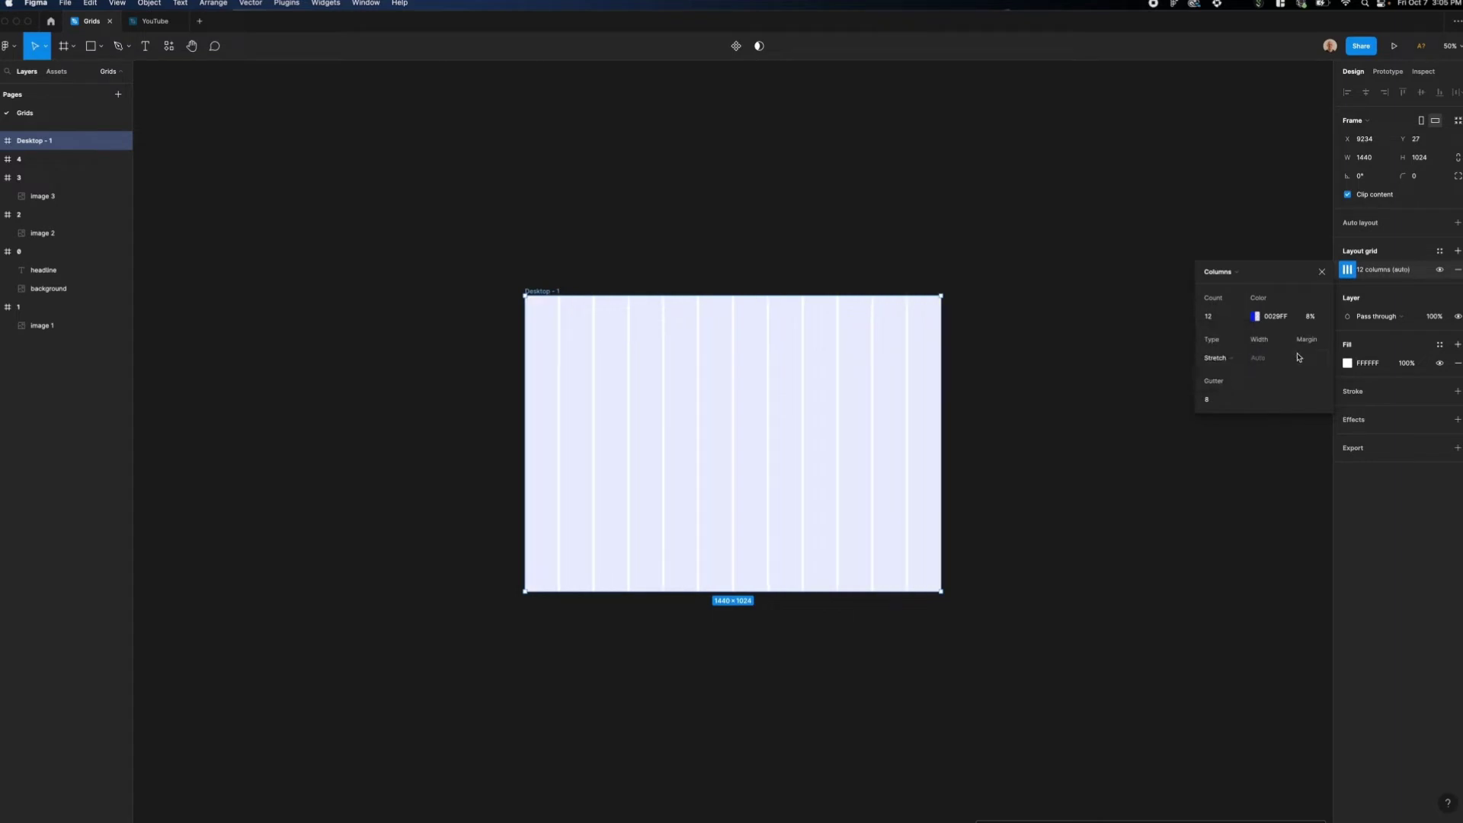
click(1305, 357)
text(200)
key(Return)
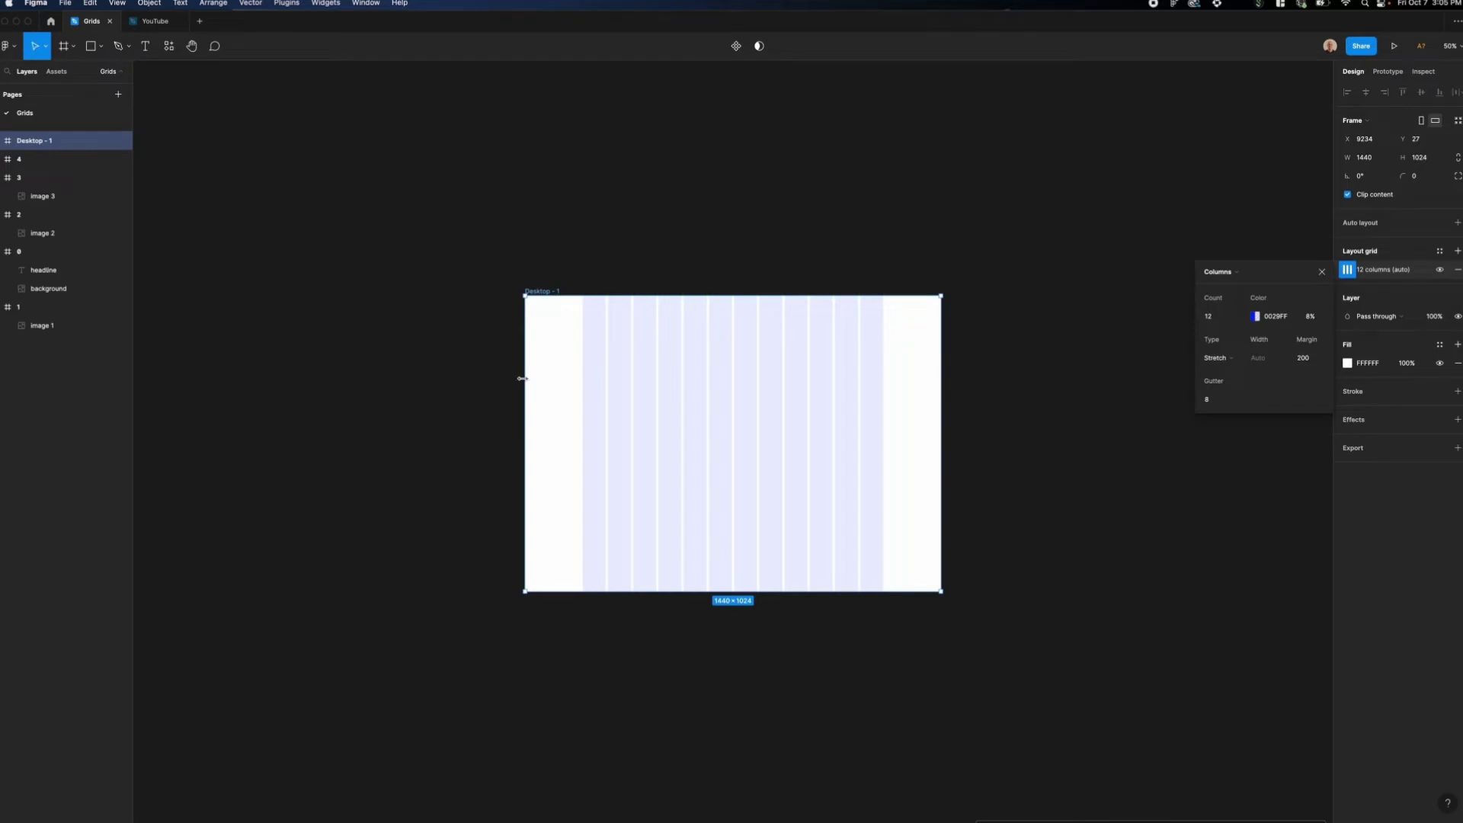
mouse_move(519, 378)
mouse_down()
mouse_move(390, 389)
mouse_move(495, 377)
mouse_up()
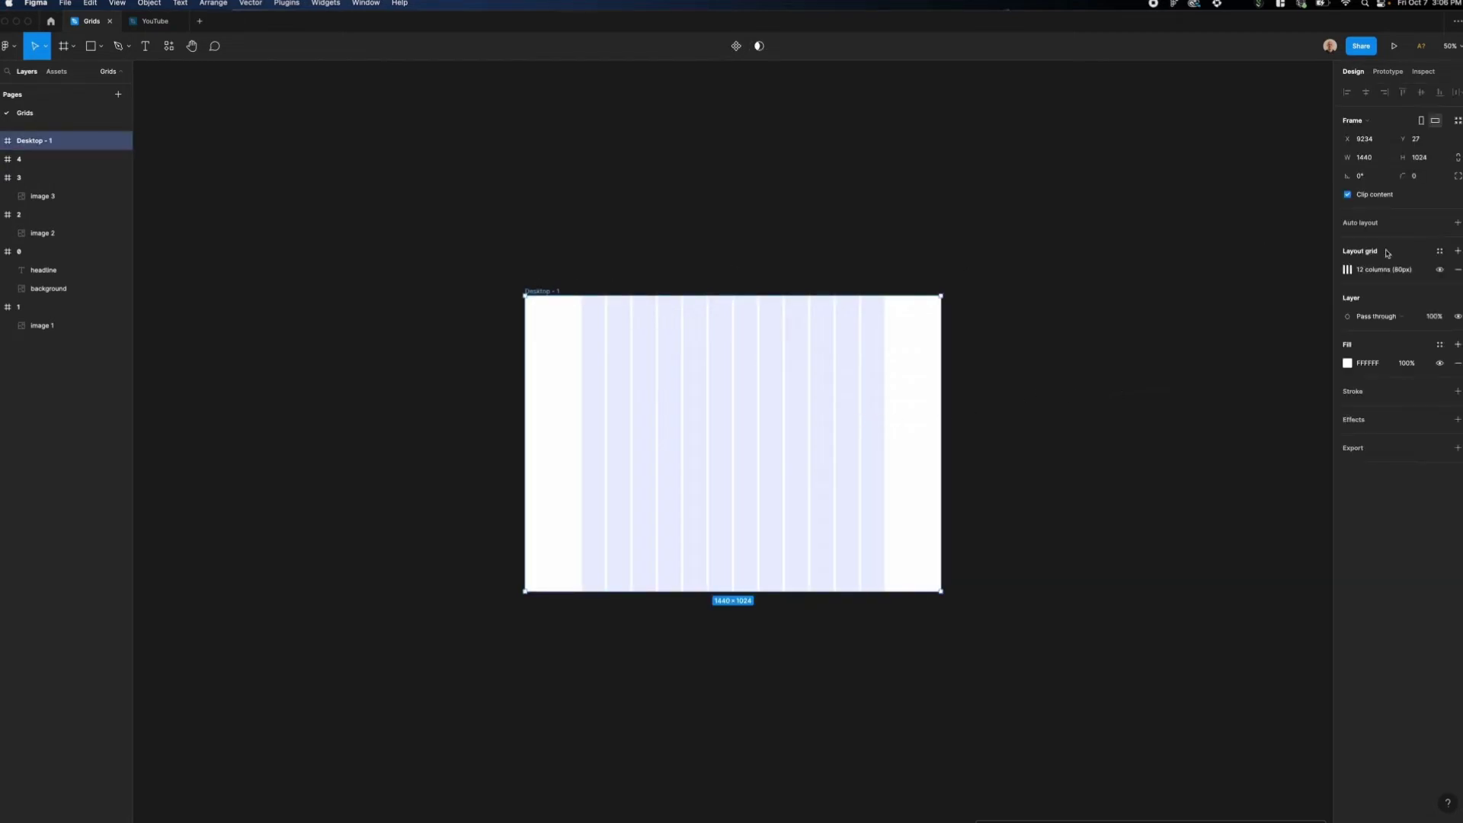
Step: Save the Desktop frame's grid as a grid style named 'Desktop'
click(1440, 250)
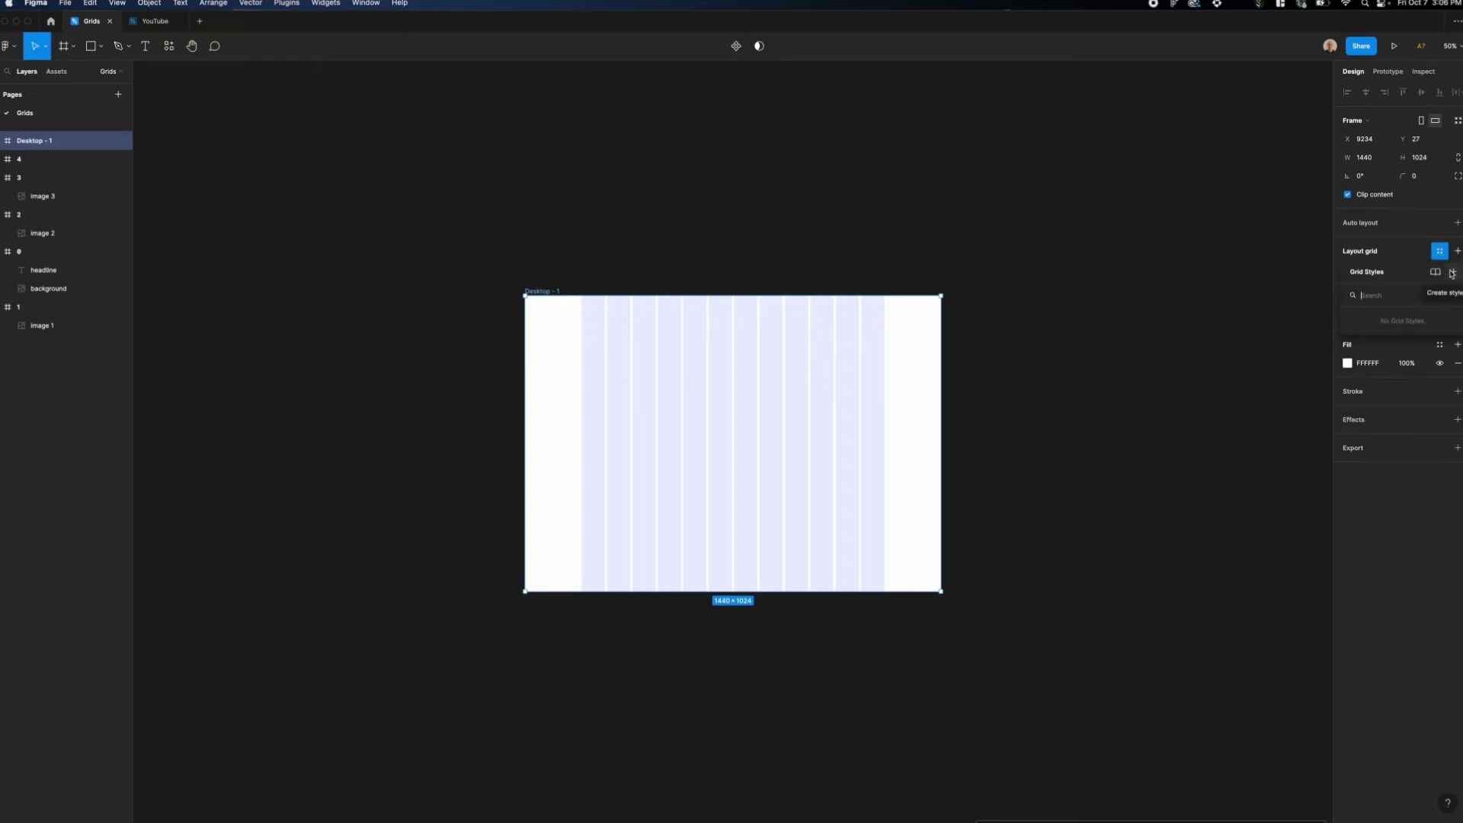
click(1452, 273)
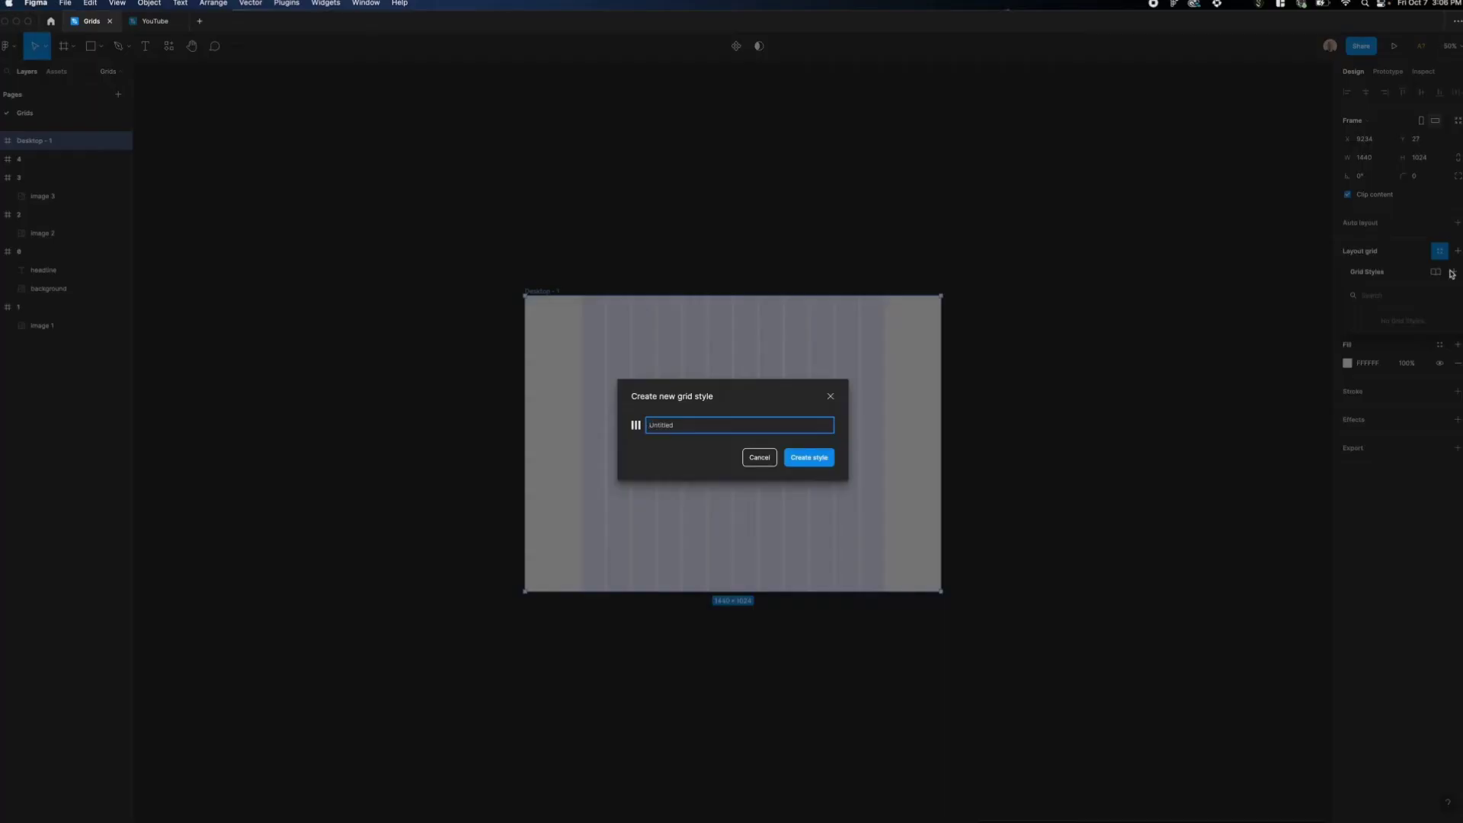
text(Deskt)
key(Return)
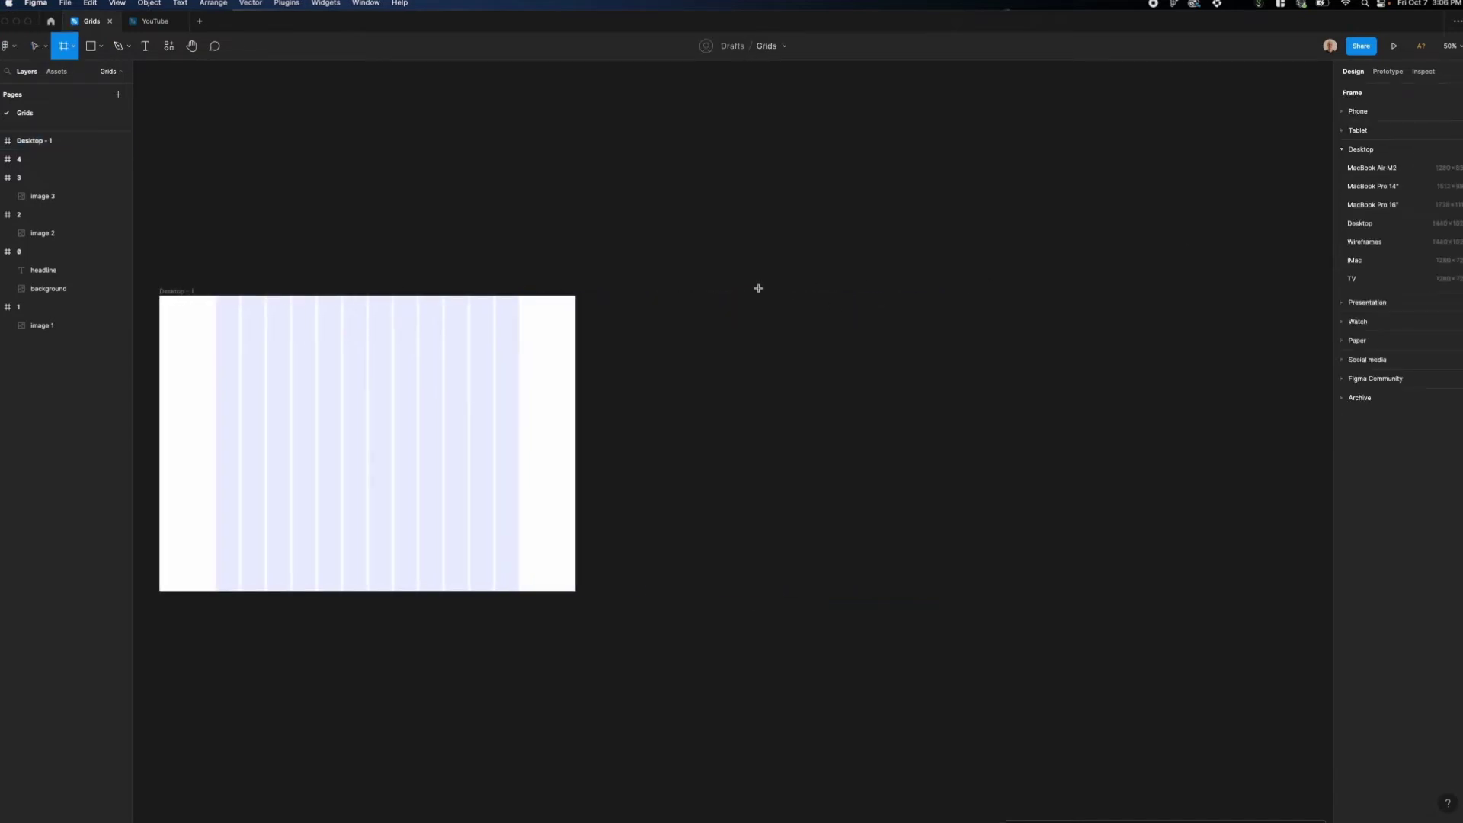
Step: Draw a test Frame 1 and apply the Desktop grid style to it
drag(758, 287, 1228, 630)
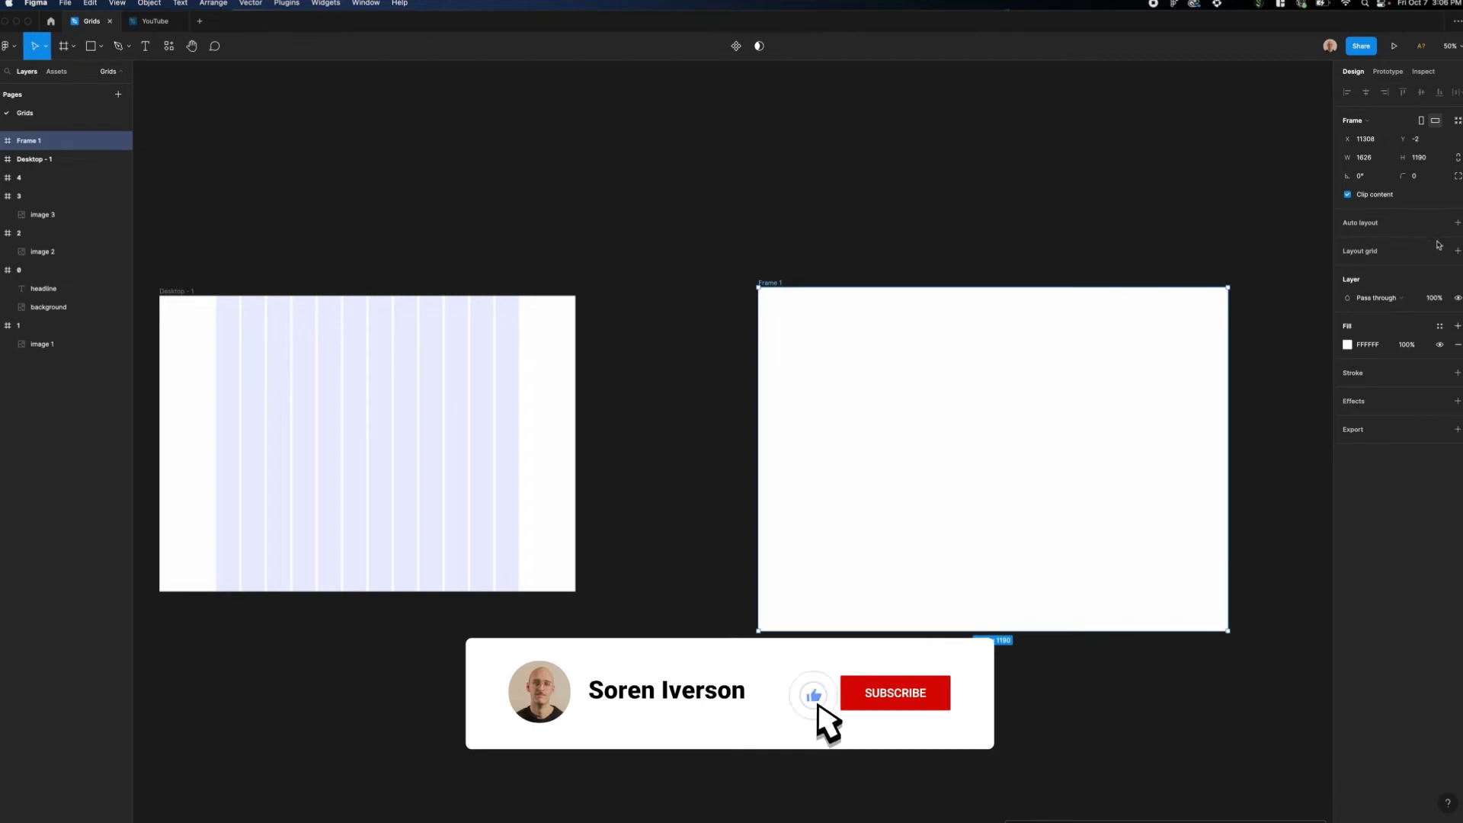
click(1442, 252)
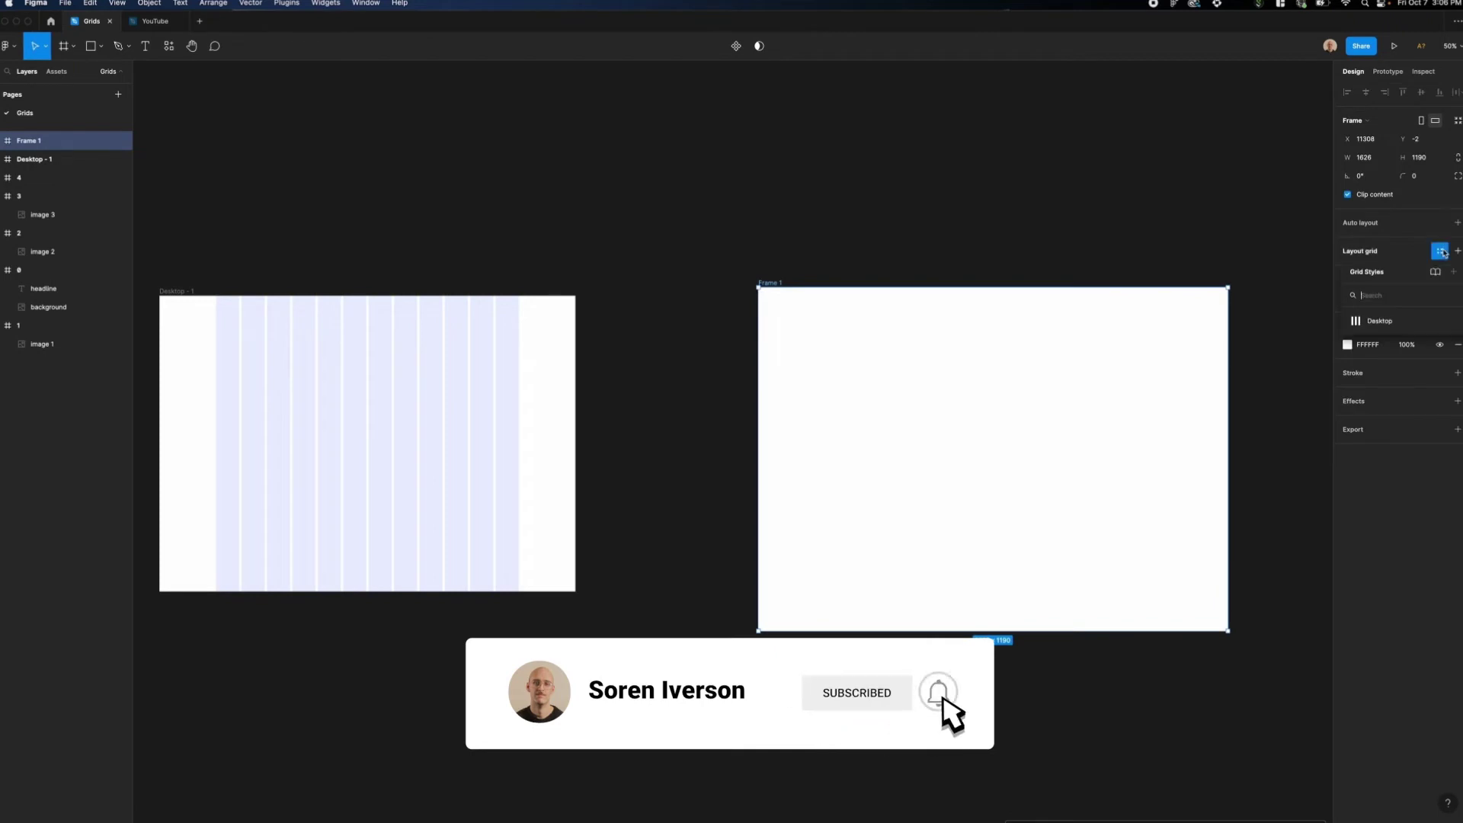
click(1393, 326)
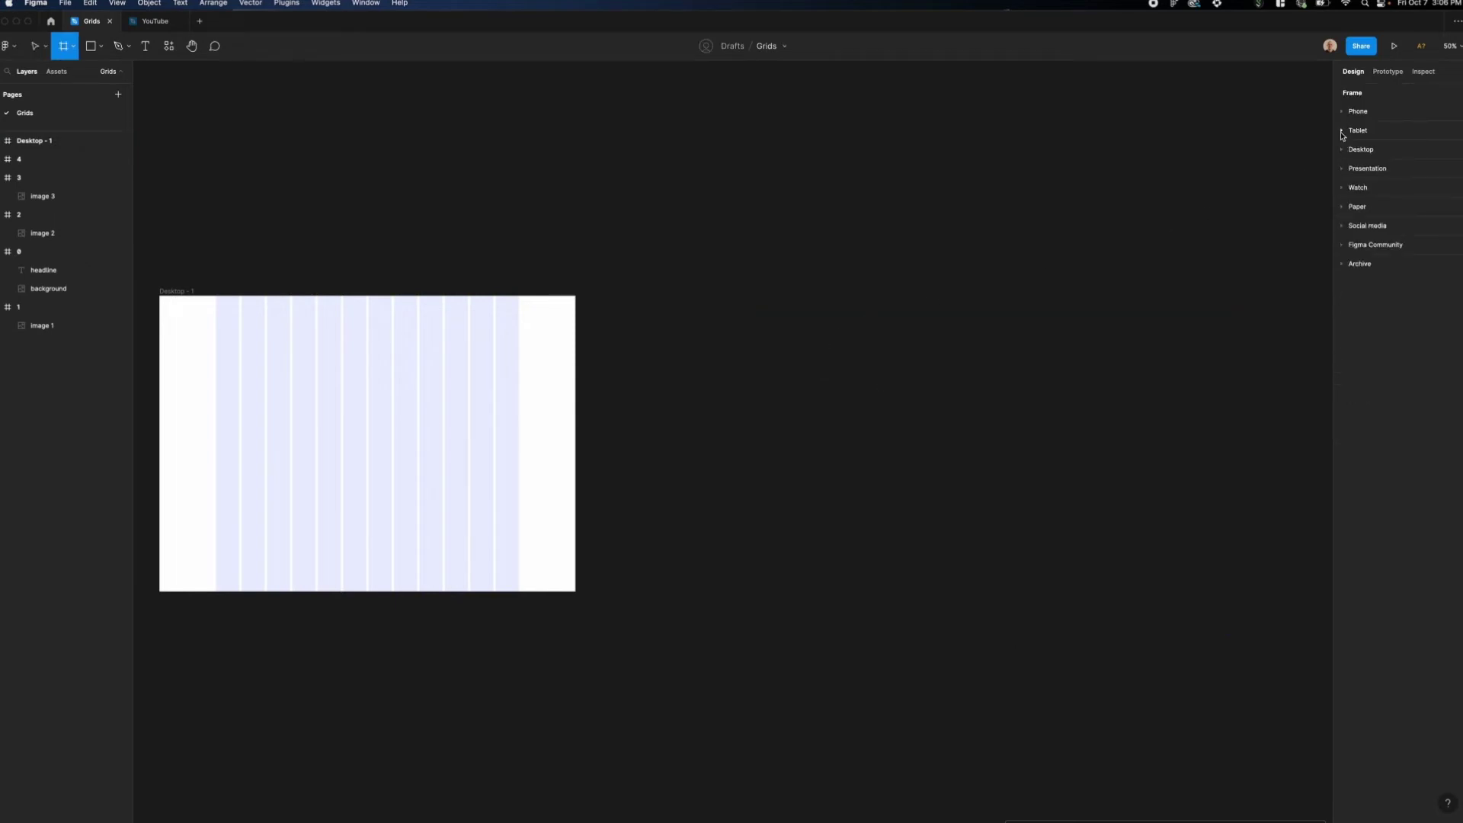
Step: Add an iPad mini 8.3 frame and give it a layout grid set to Columns
click(1343, 134)
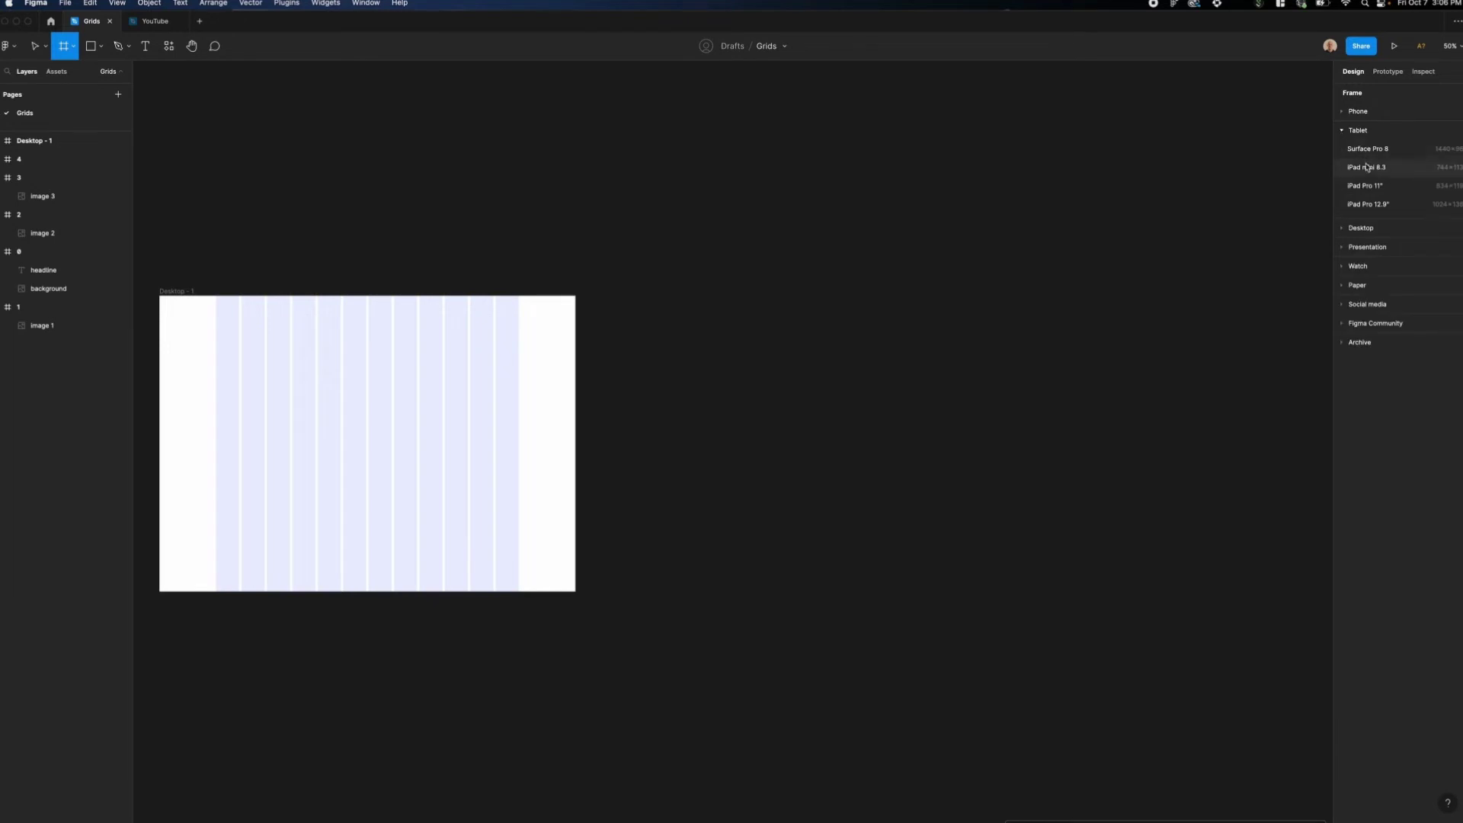
click(1371, 171)
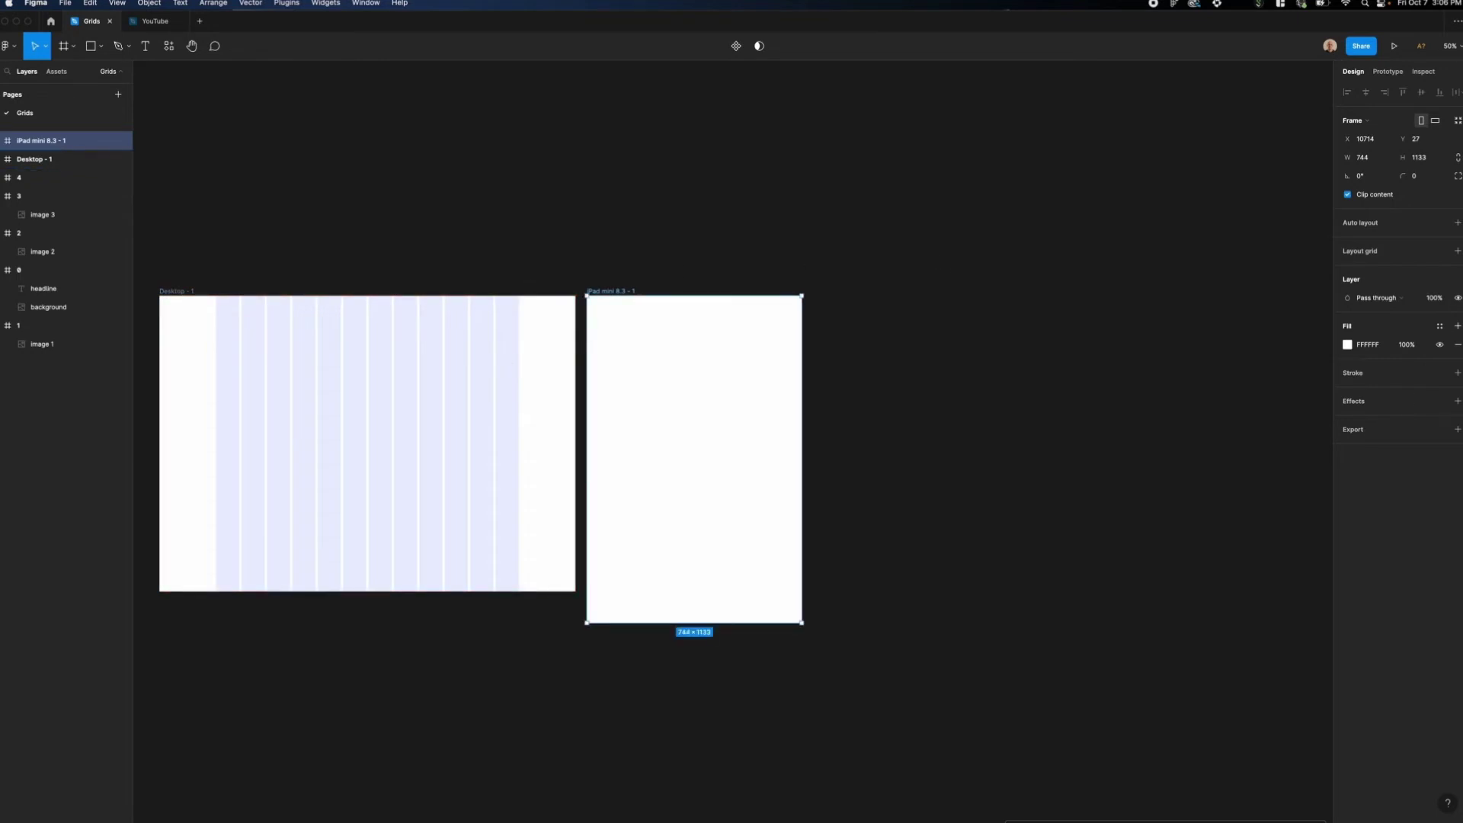
click(1458, 251)
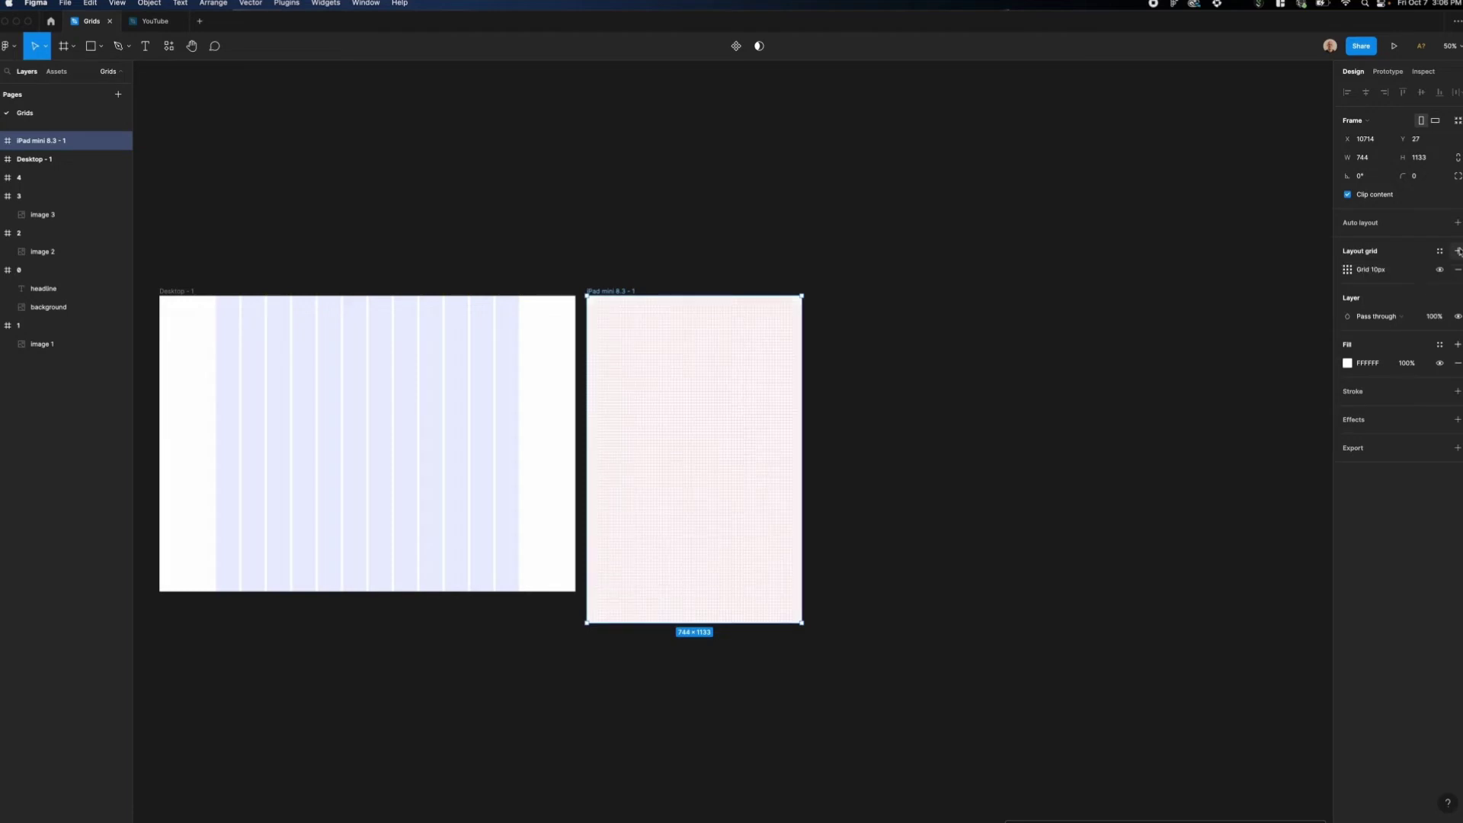
click(1347, 269)
click(1236, 274)
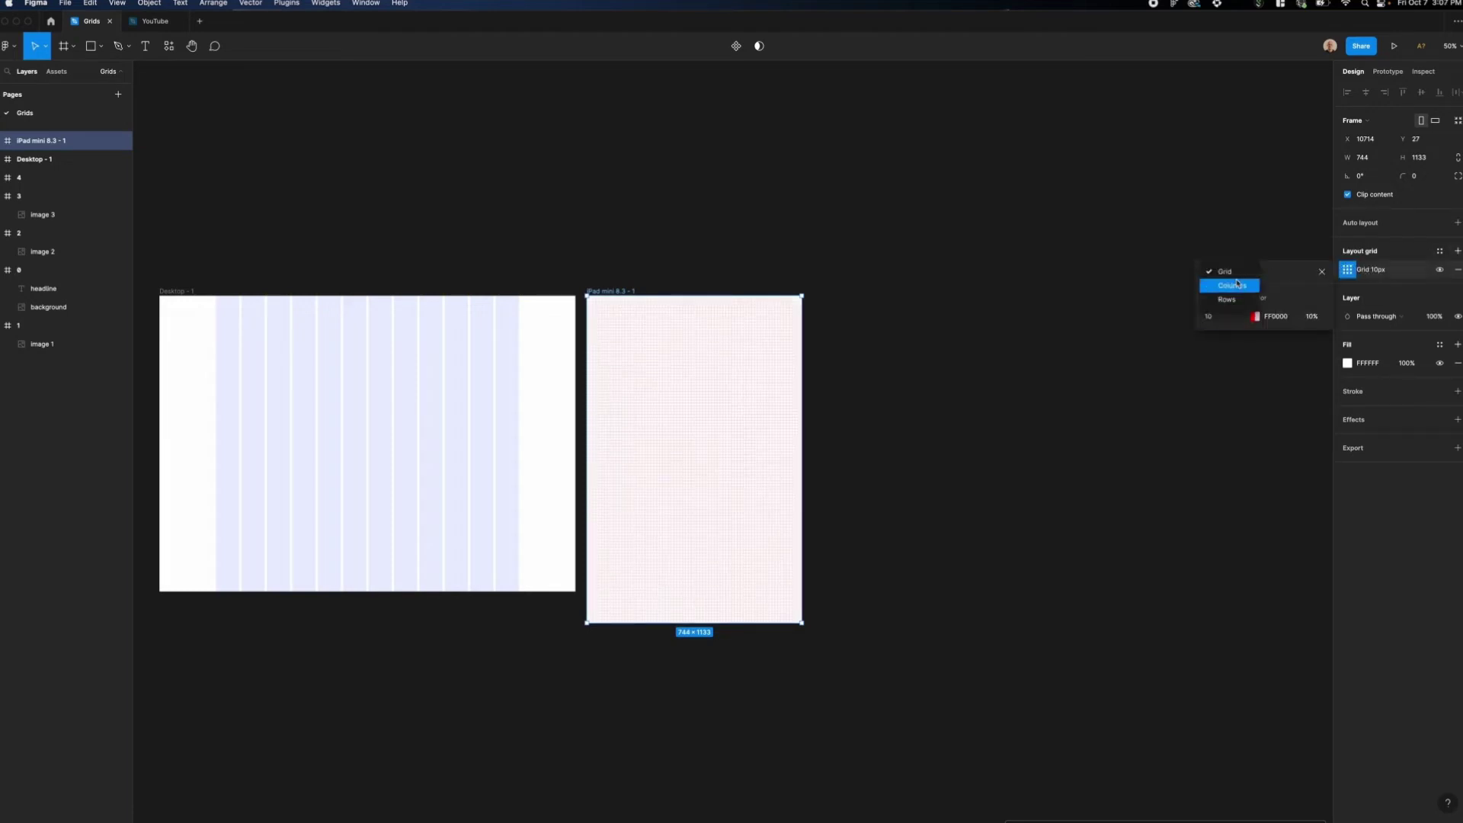
click(1239, 287)
Step: Set the iPad grid colour to 0029FF at 8% opacity
click(1258, 315)
click(1272, 315)
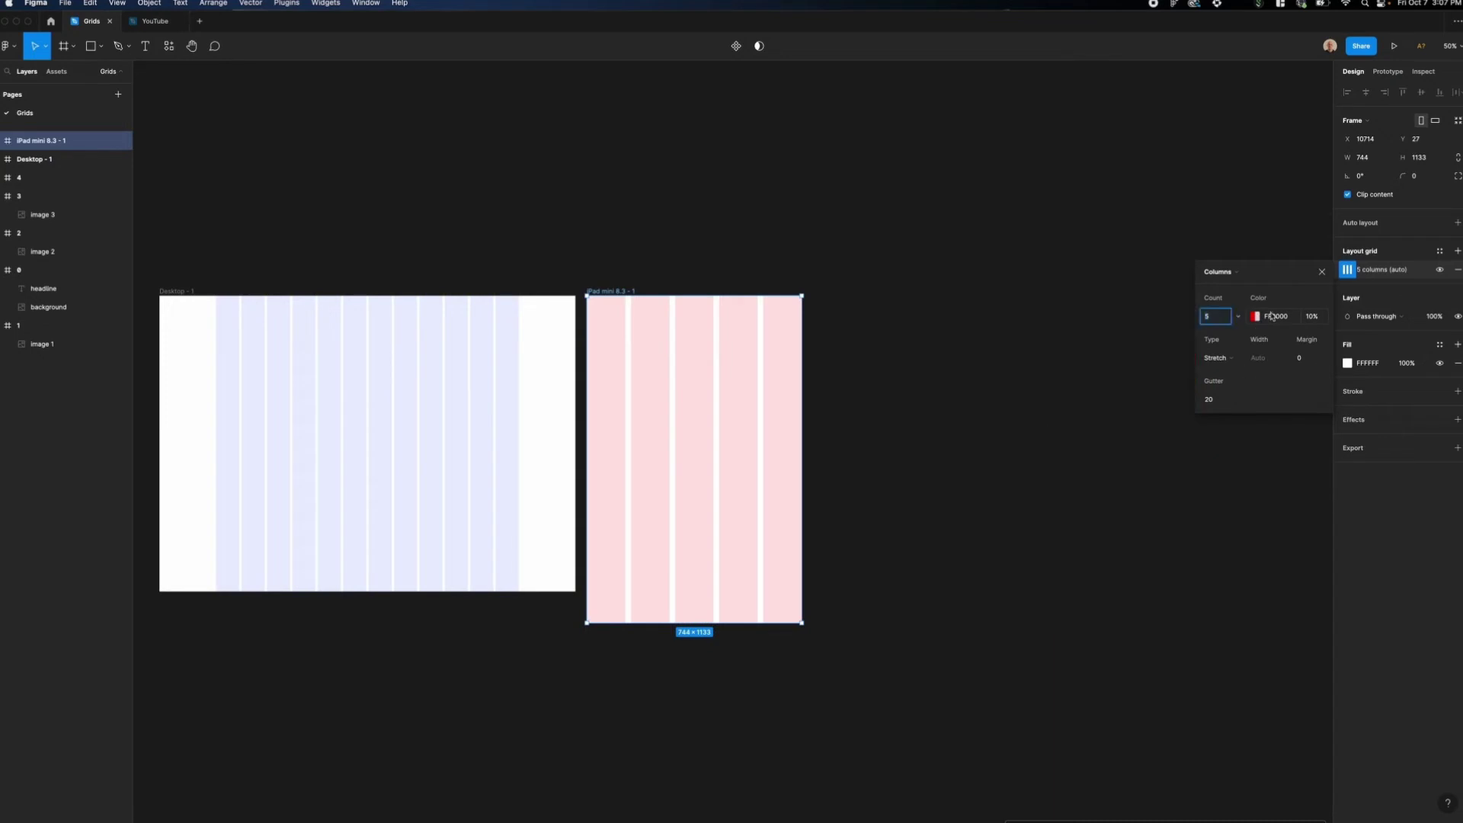
click(1272, 315)
text(0029FF)
key(Return)
click(1312, 315)
text(8)
key(Return)
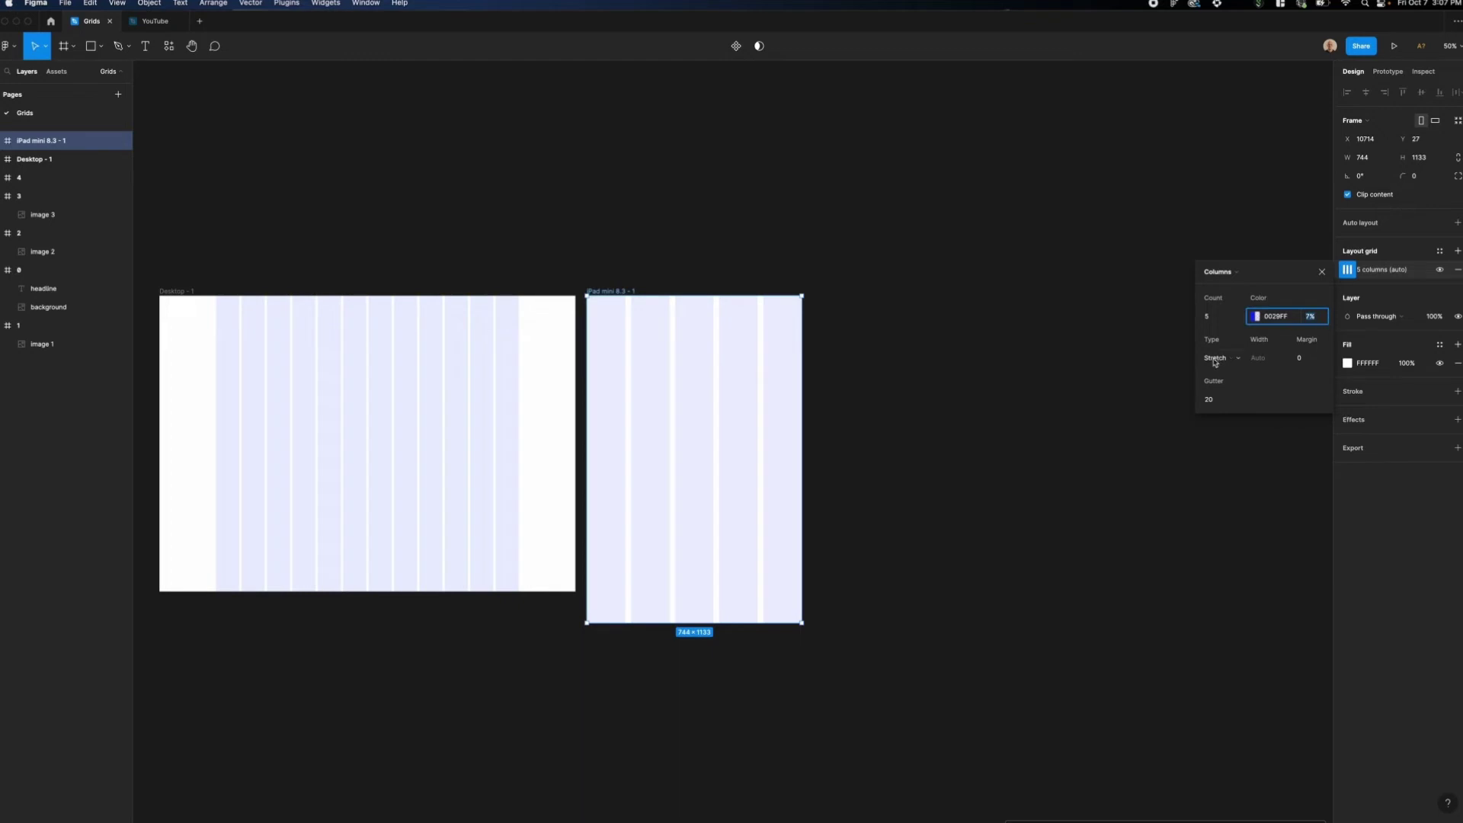
Step: Give the iPad grid 8 columns, a 32 margin and a 10 gutter
click(1216, 319)
key(Up)
key(Up)
key(Up)
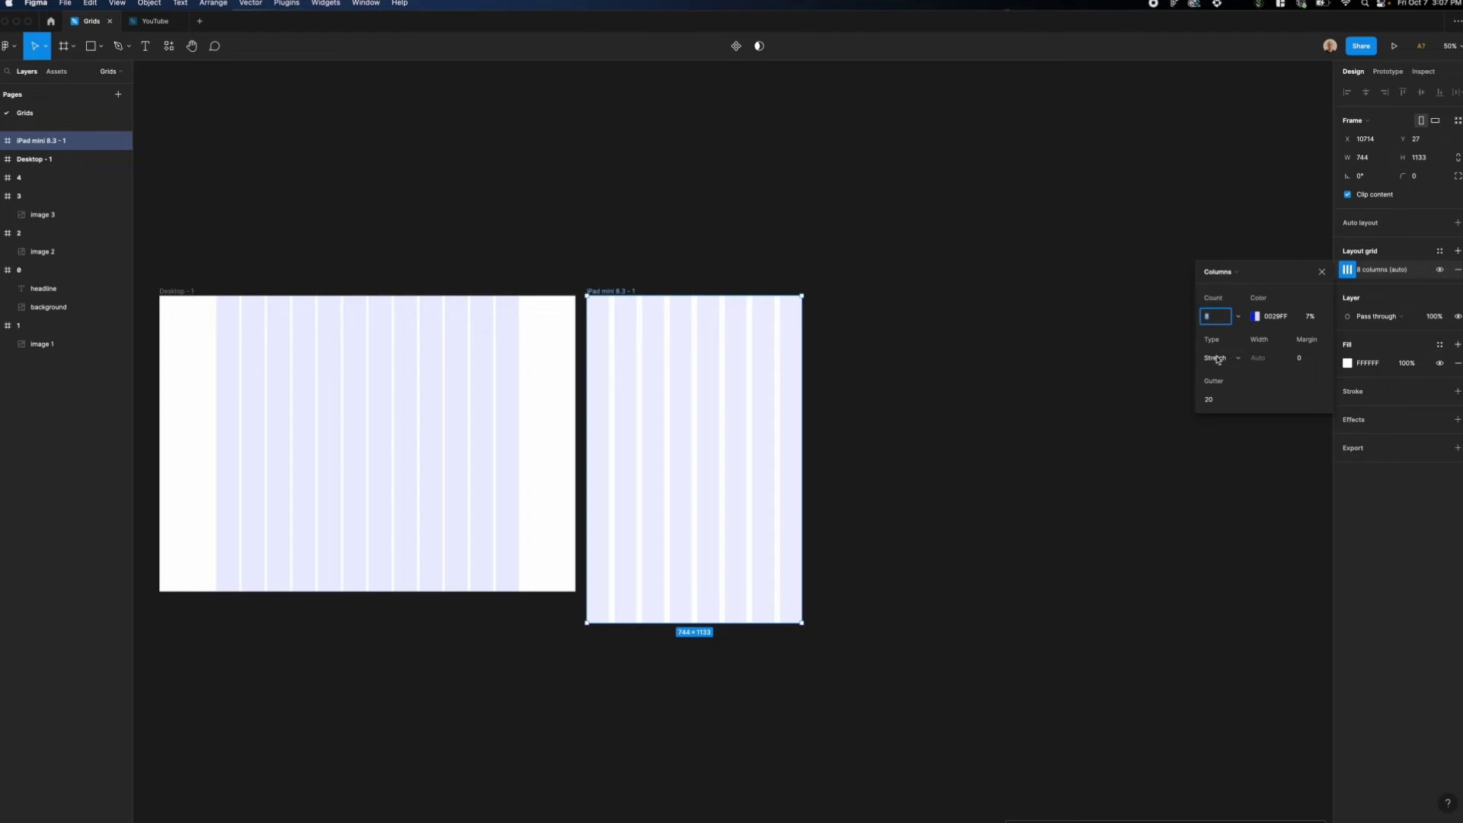
click(1305, 358)
text(32)
key(Tab)
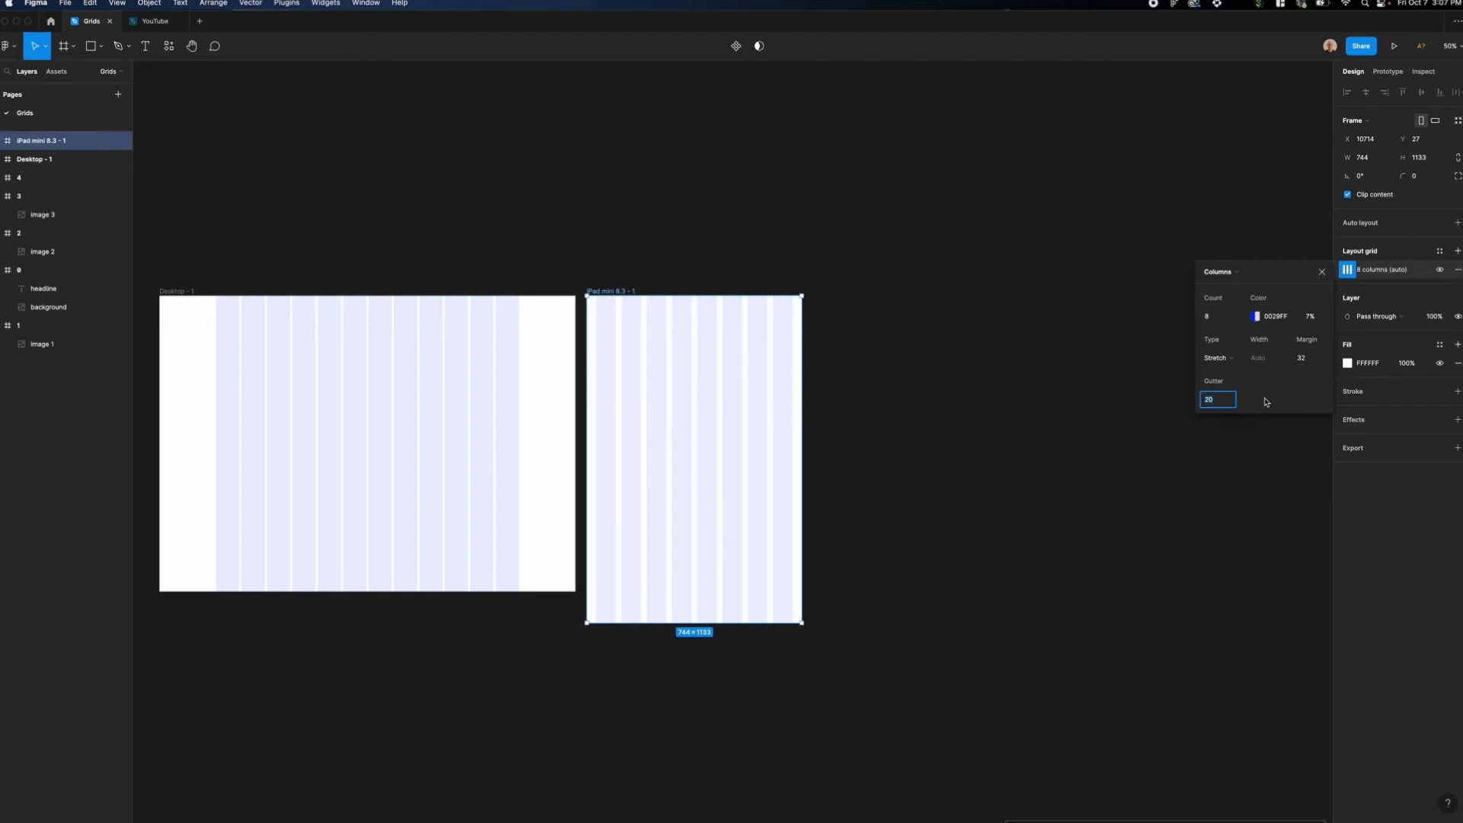
text(10)
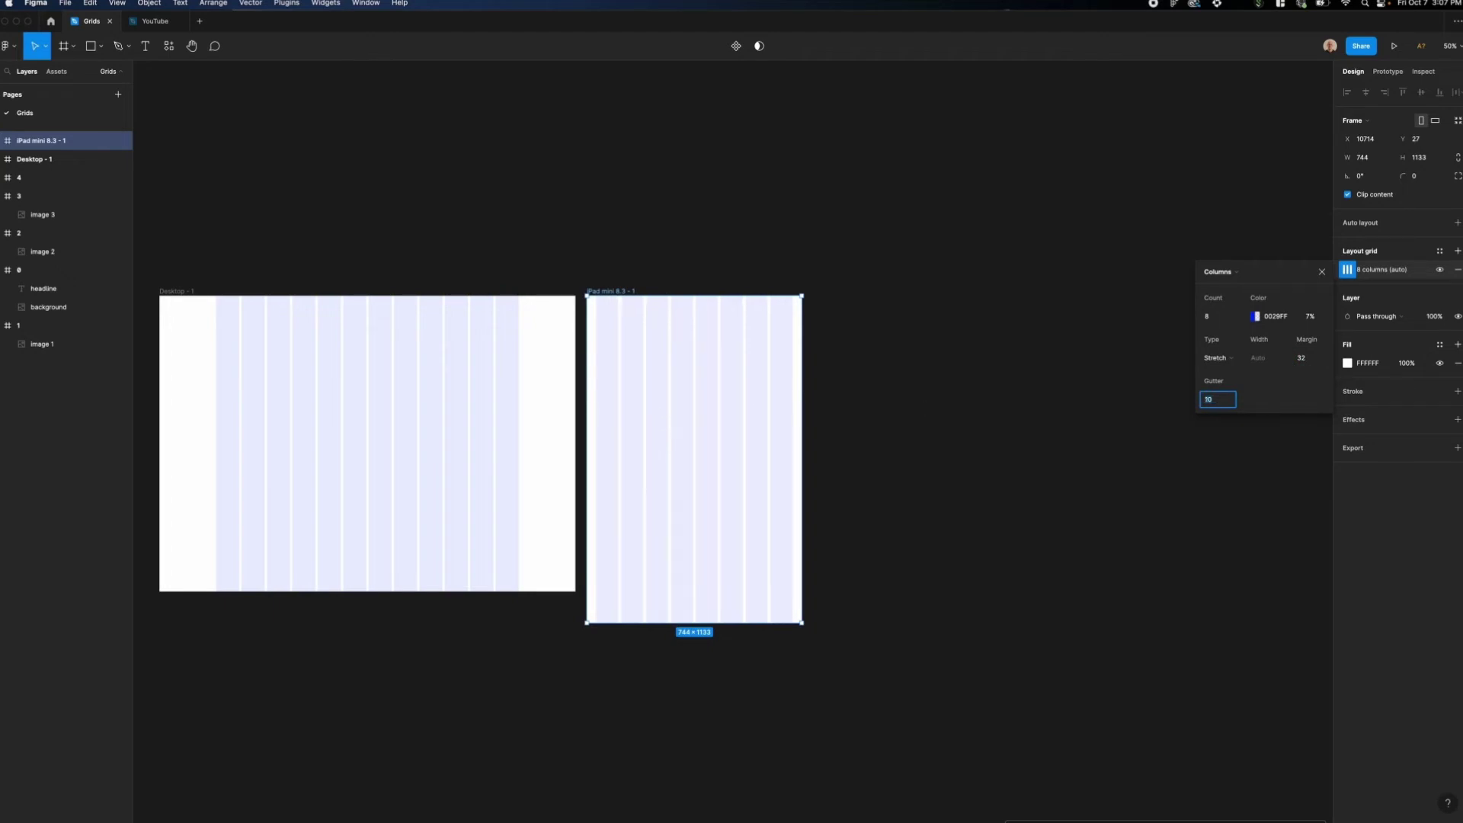
click(918, 320)
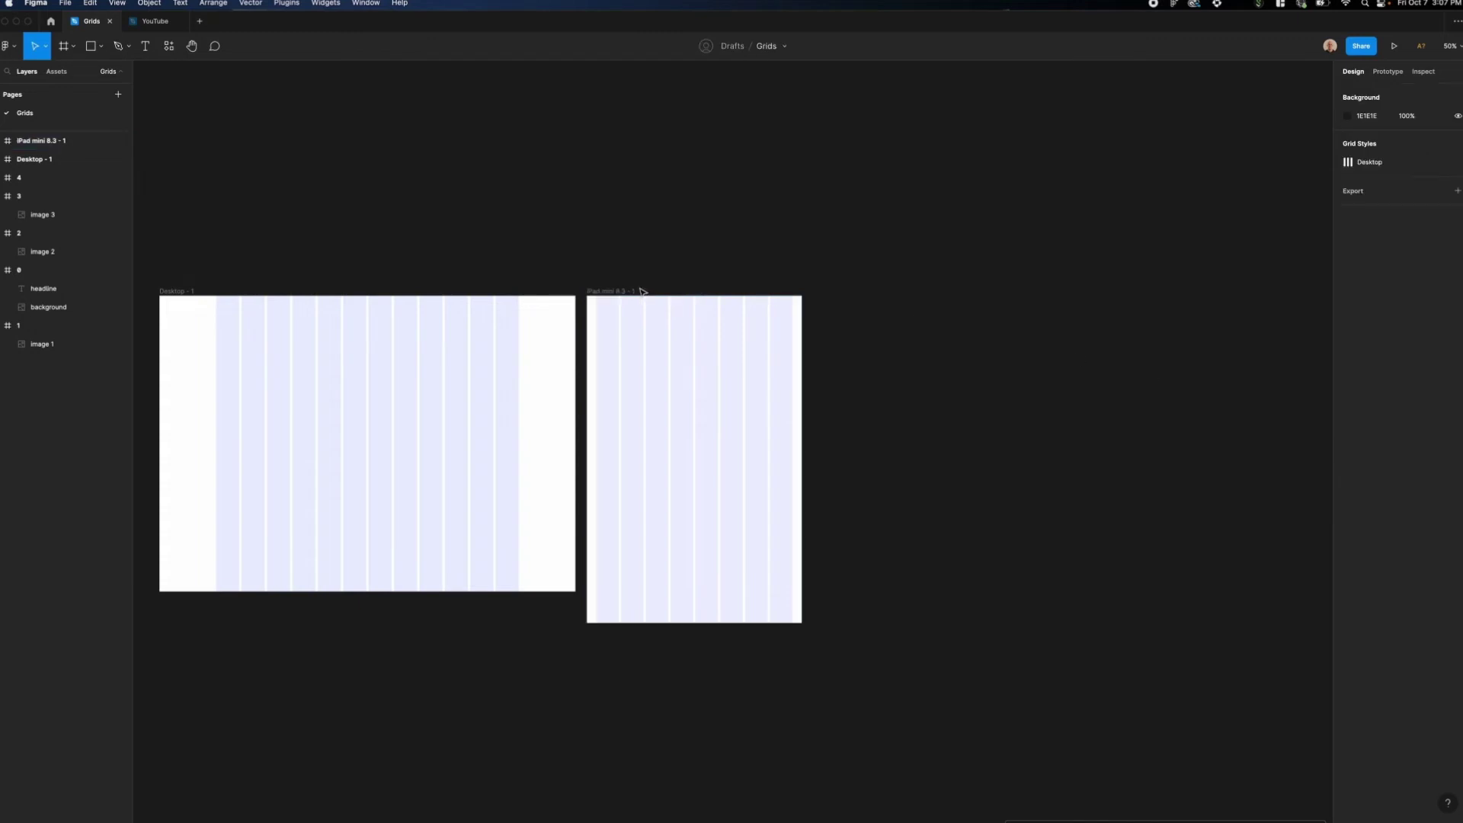
click(644, 290)
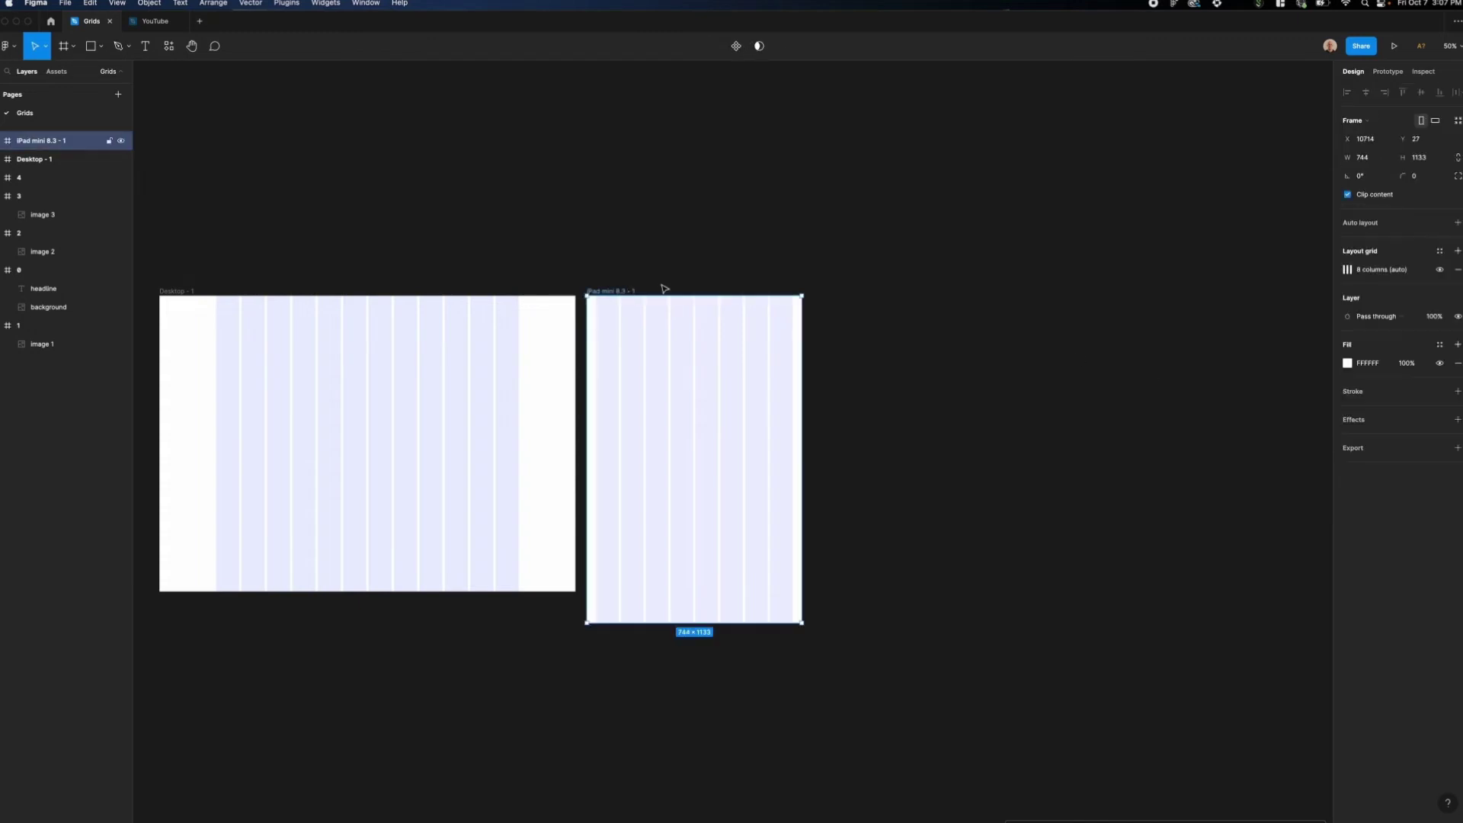
Step: Save the iPad grid as a 'Tablet' grid style and stretch the frame to check it adapts
click(1439, 252)
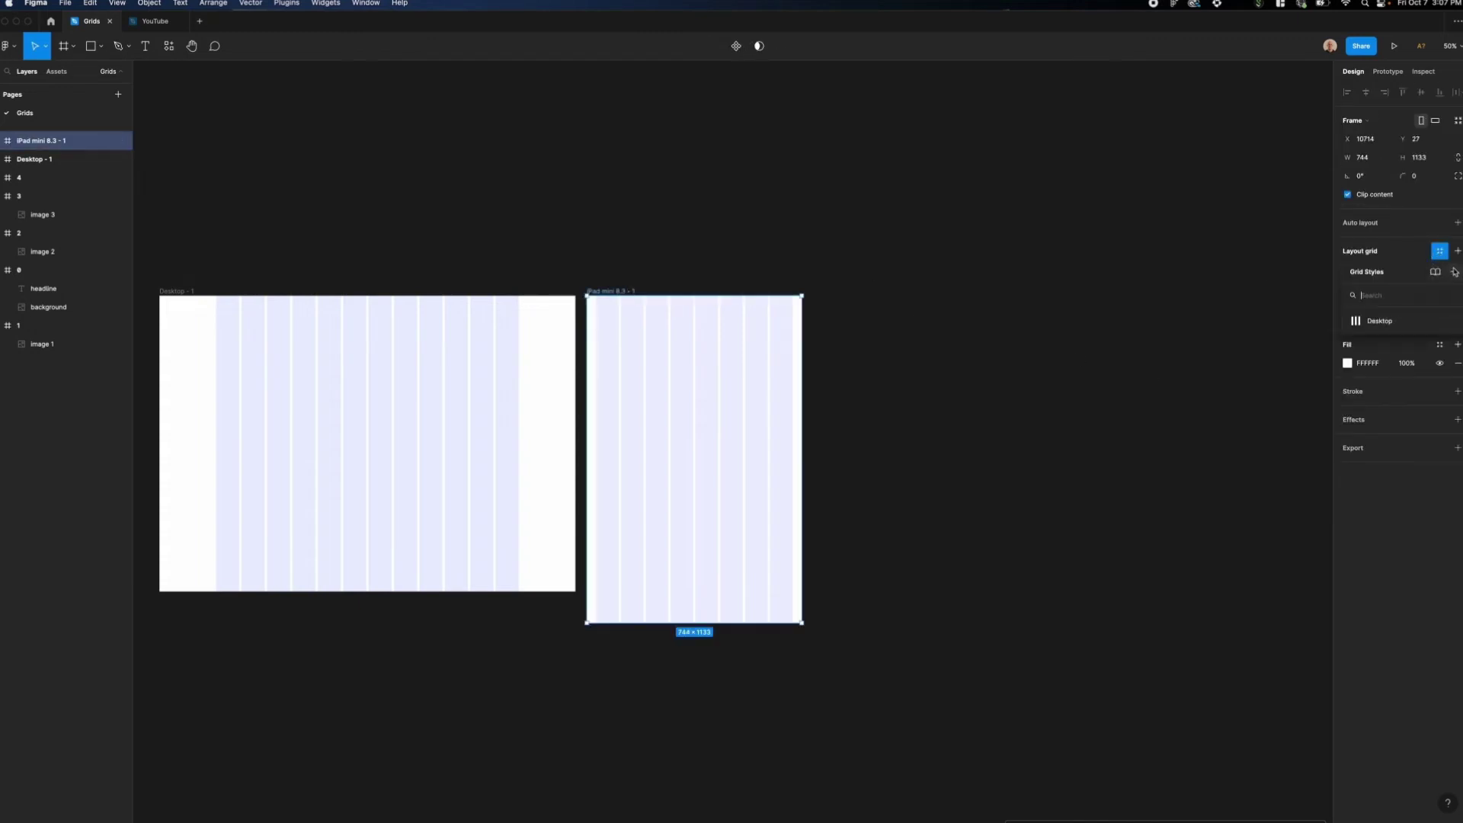
click(1454, 272)
text(Tablet)
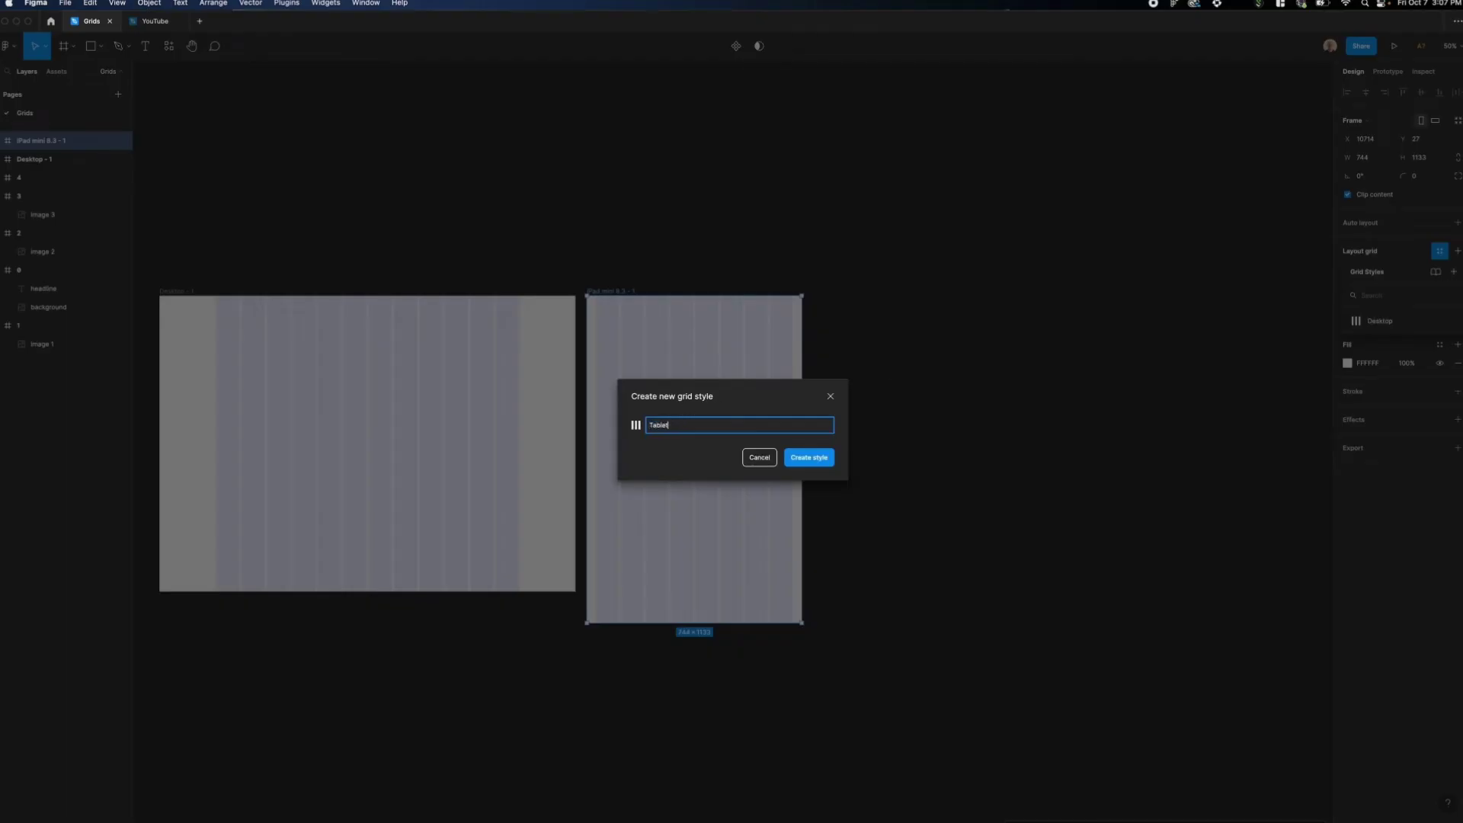
key(Return)
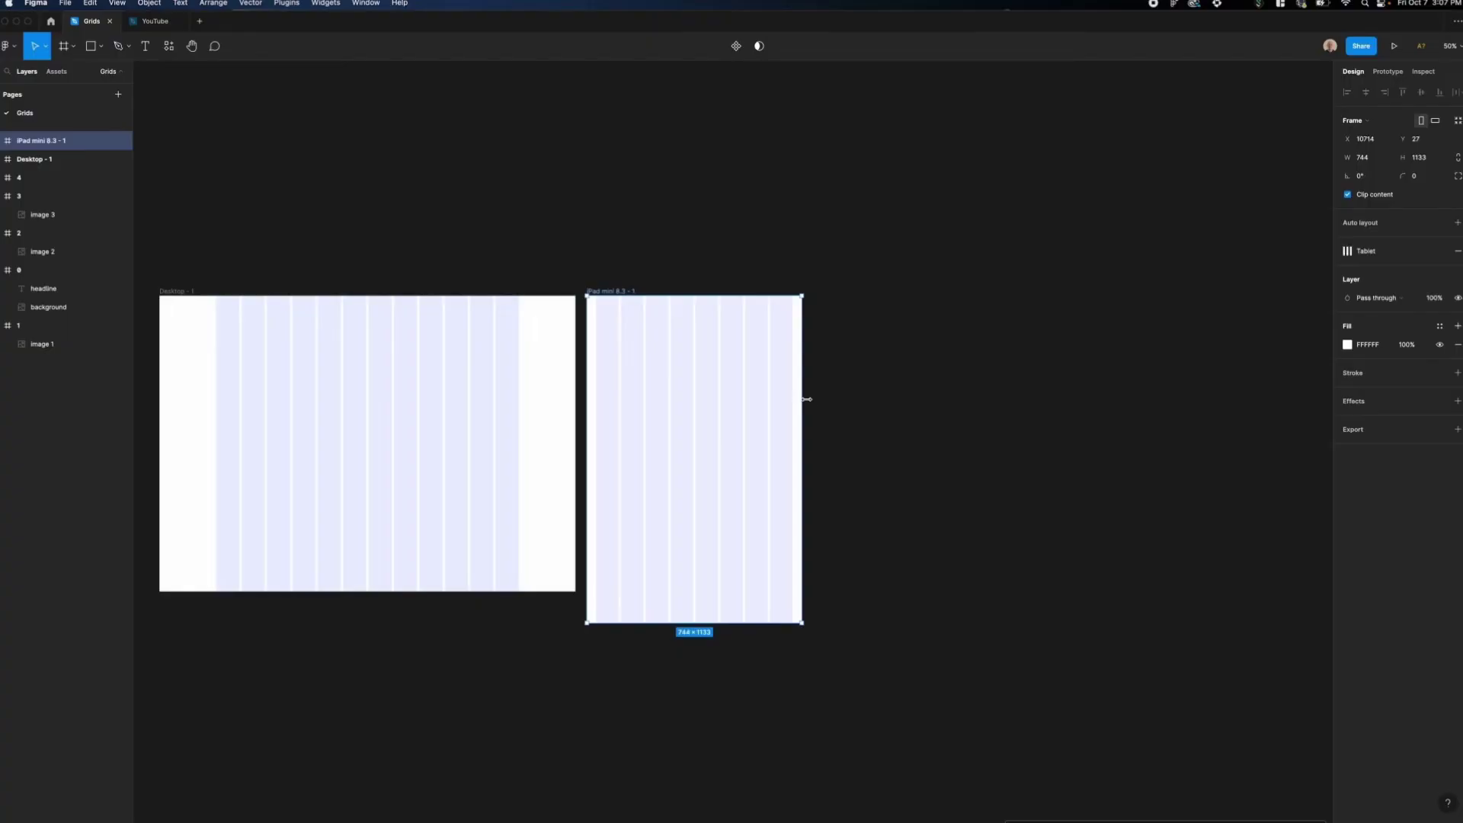
mouse_move(802, 399)
mouse_down()
mouse_move(1006, 396)
mouse_move(811, 399)
mouse_up()
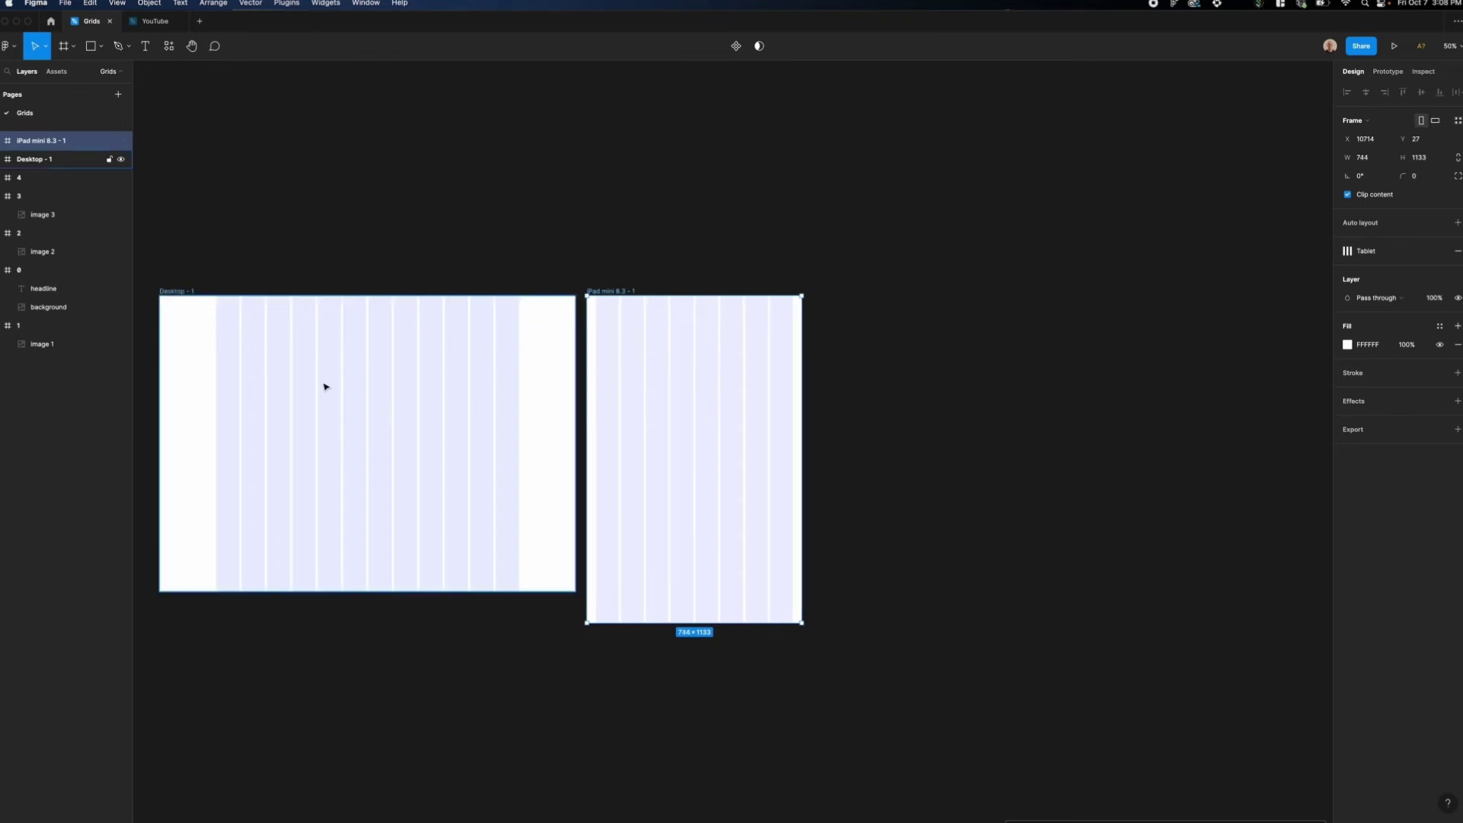
click(656, 227)
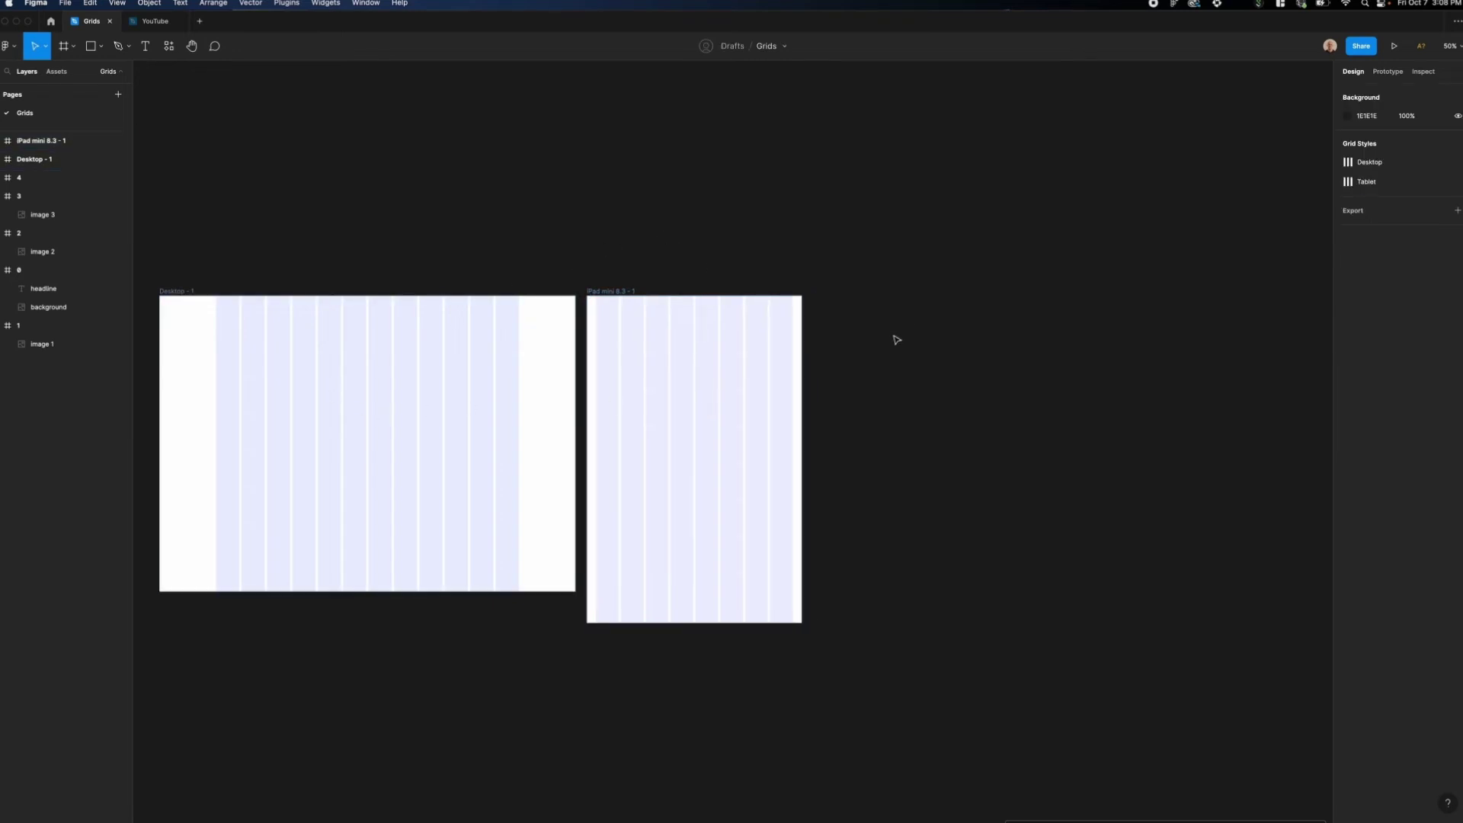
Step: Add a 375×812 iPhone 11 Pro / X frame from the Phone presets
key(f)
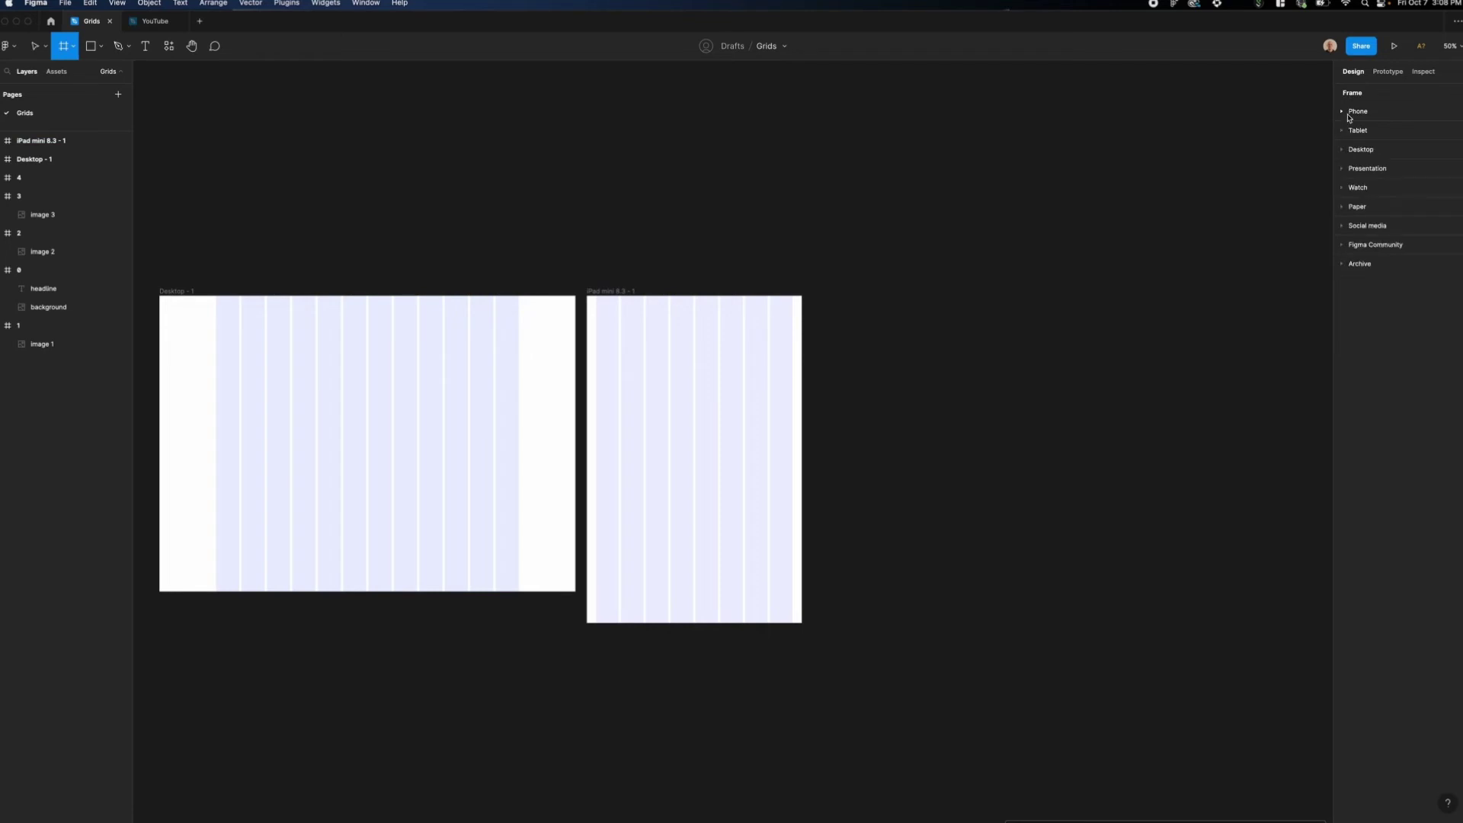
click(1349, 113)
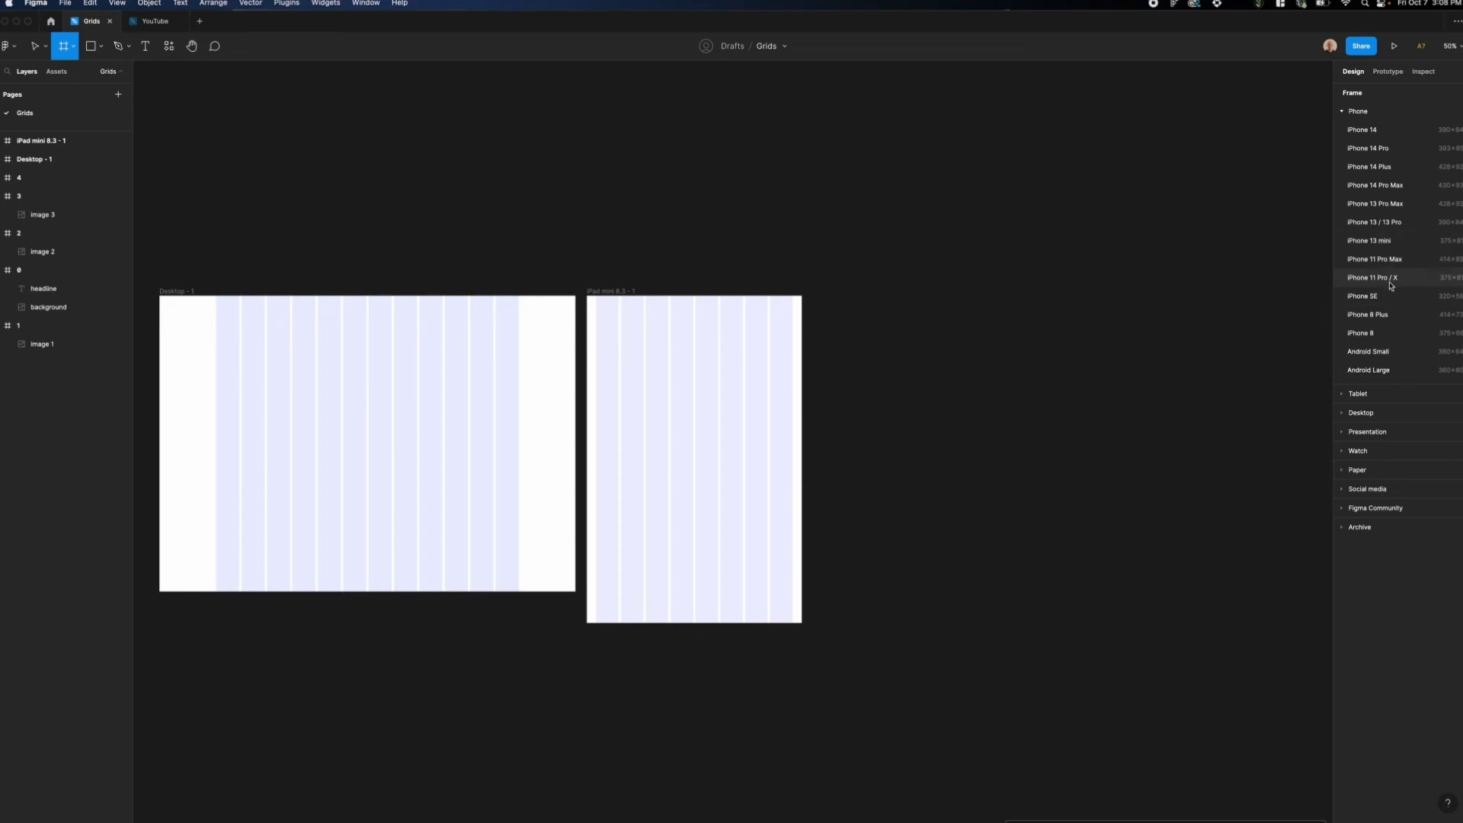
click(1391, 285)
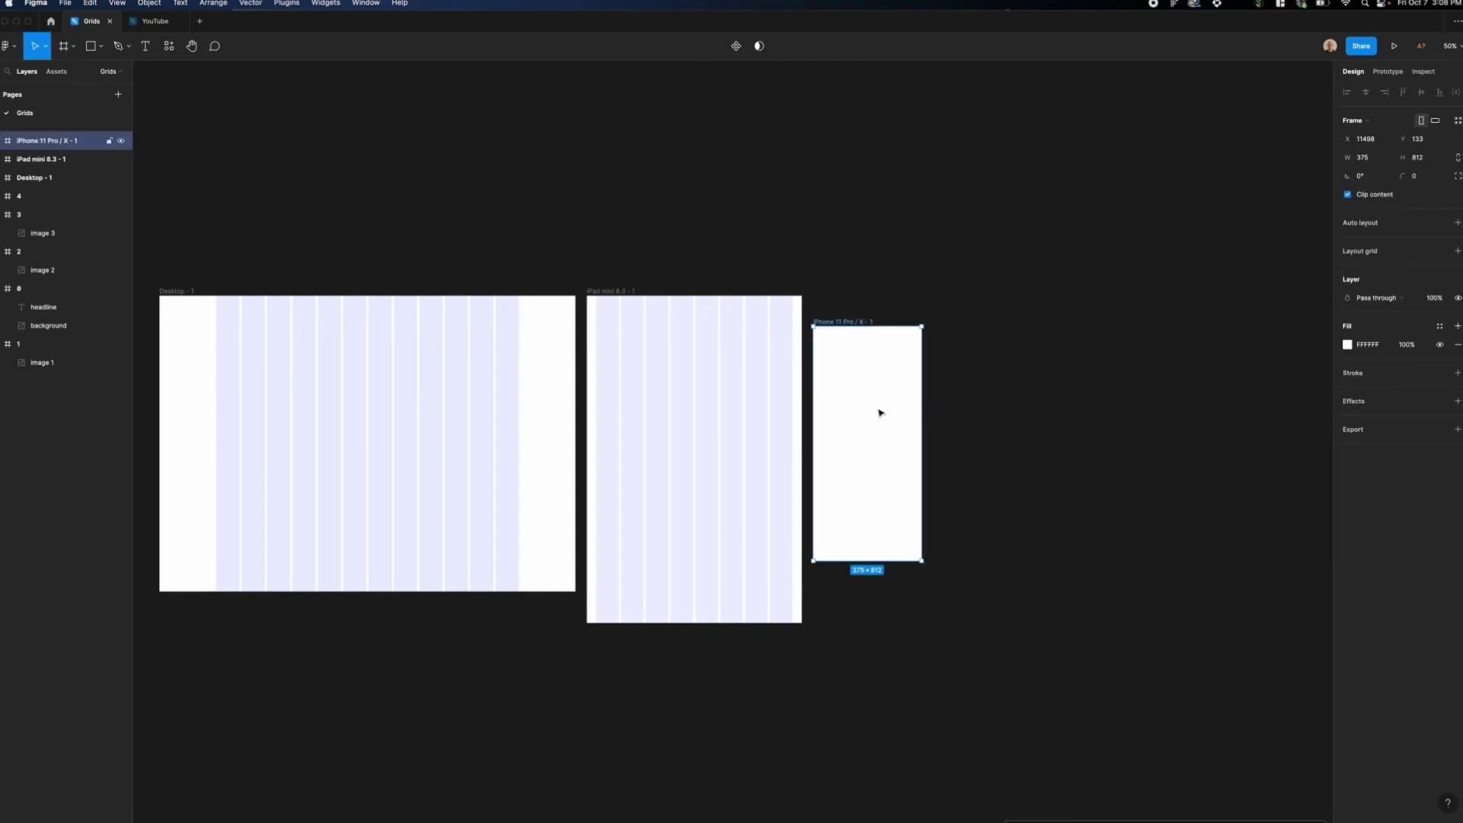
Step: Align the iPhone frame's top with the others and add a column grid coloured 0029FF
drag(874, 400, 880, 377)
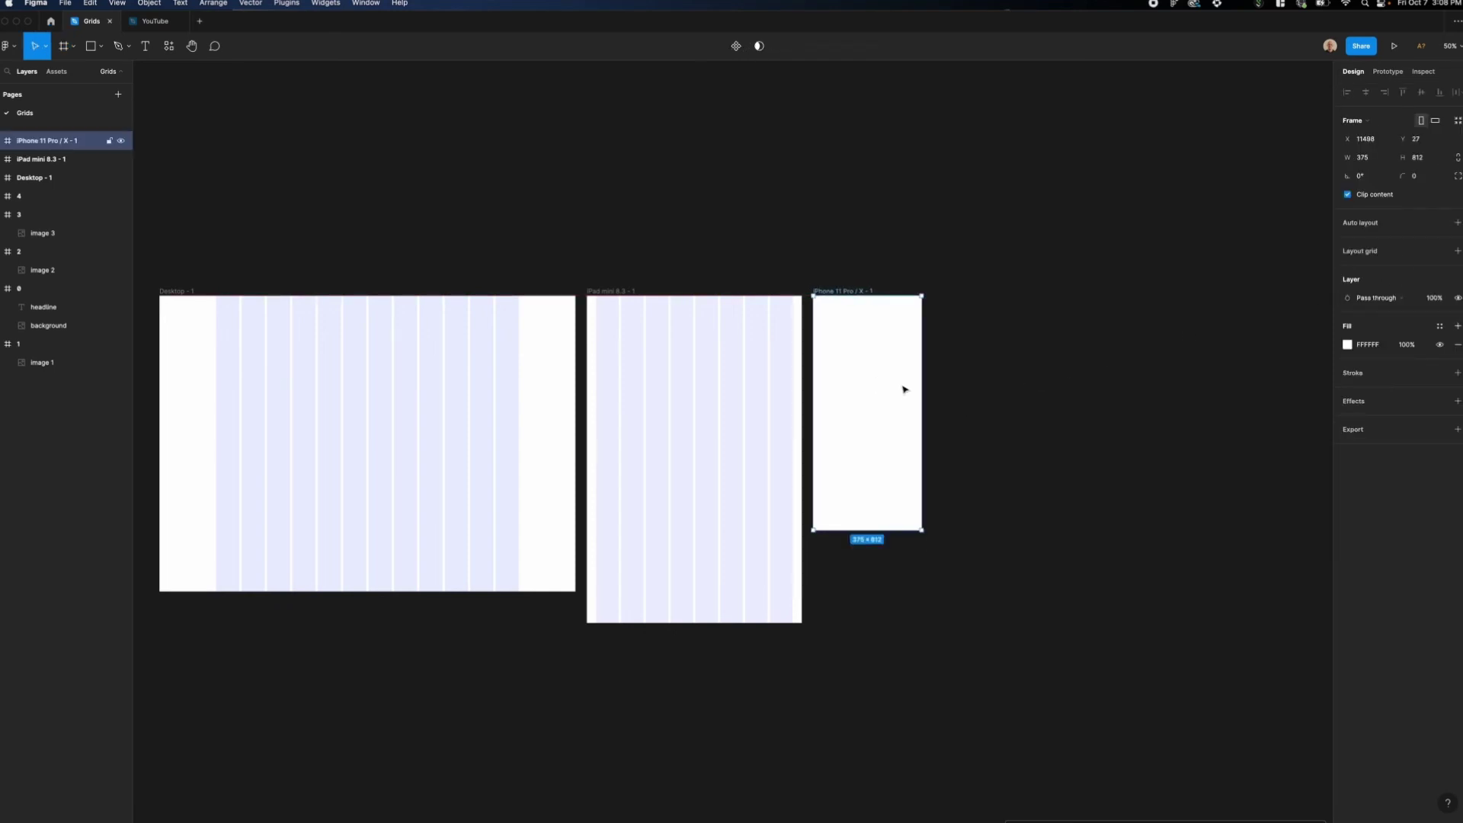
click(1457, 252)
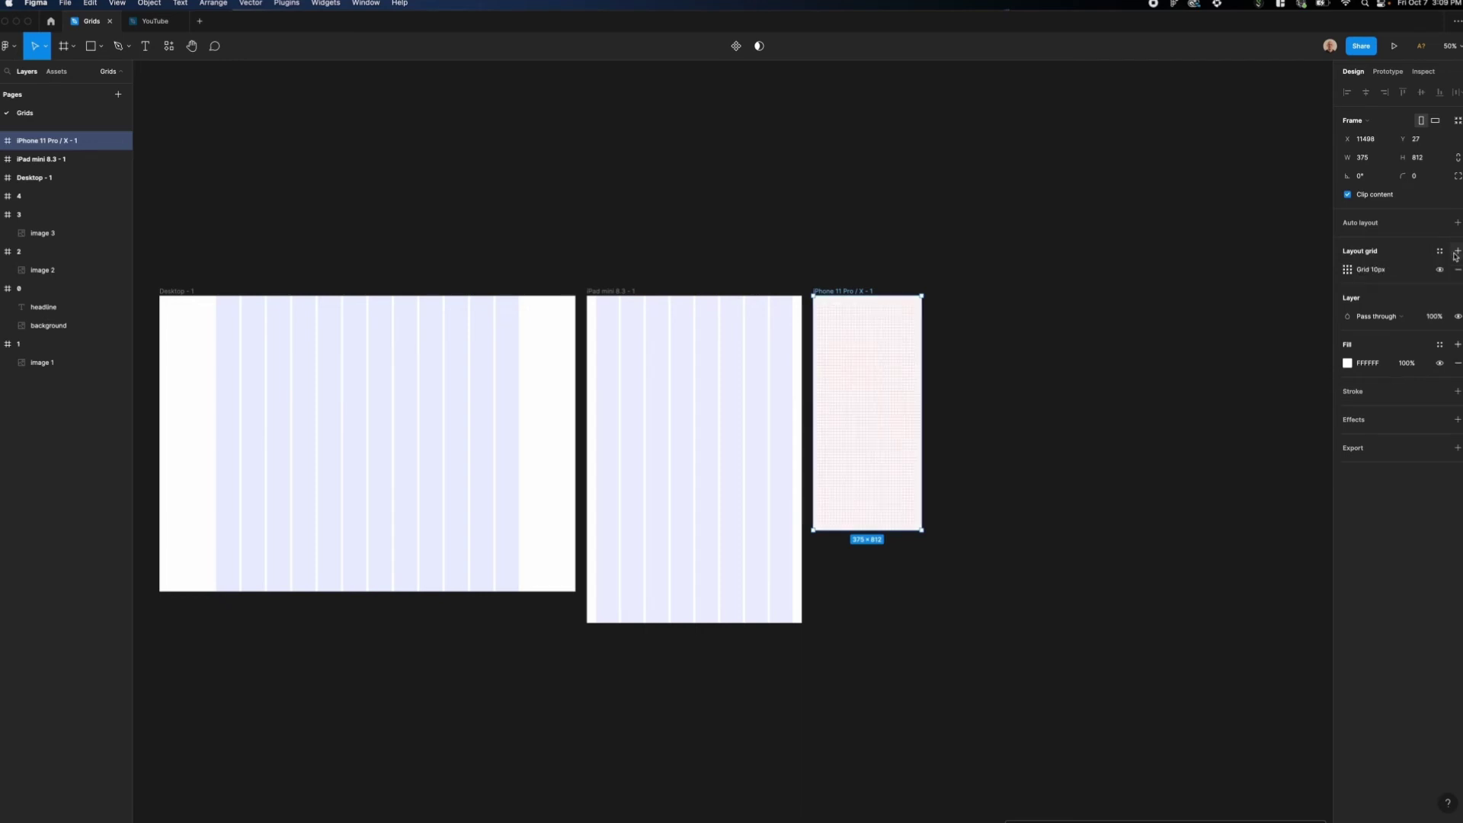
click(1348, 270)
click(1214, 271)
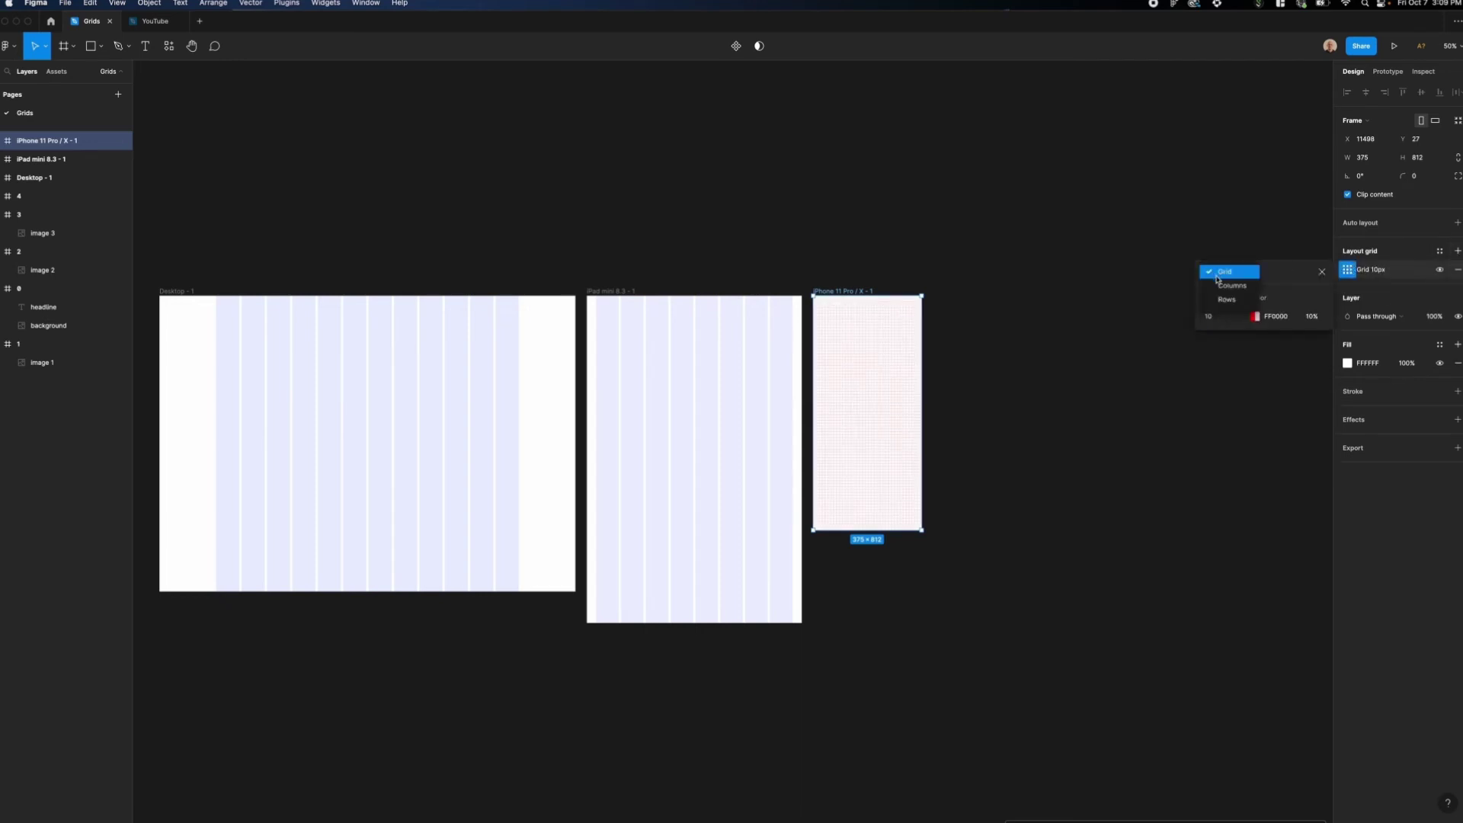
click(1222, 286)
click(1269, 315)
text(0029FF)
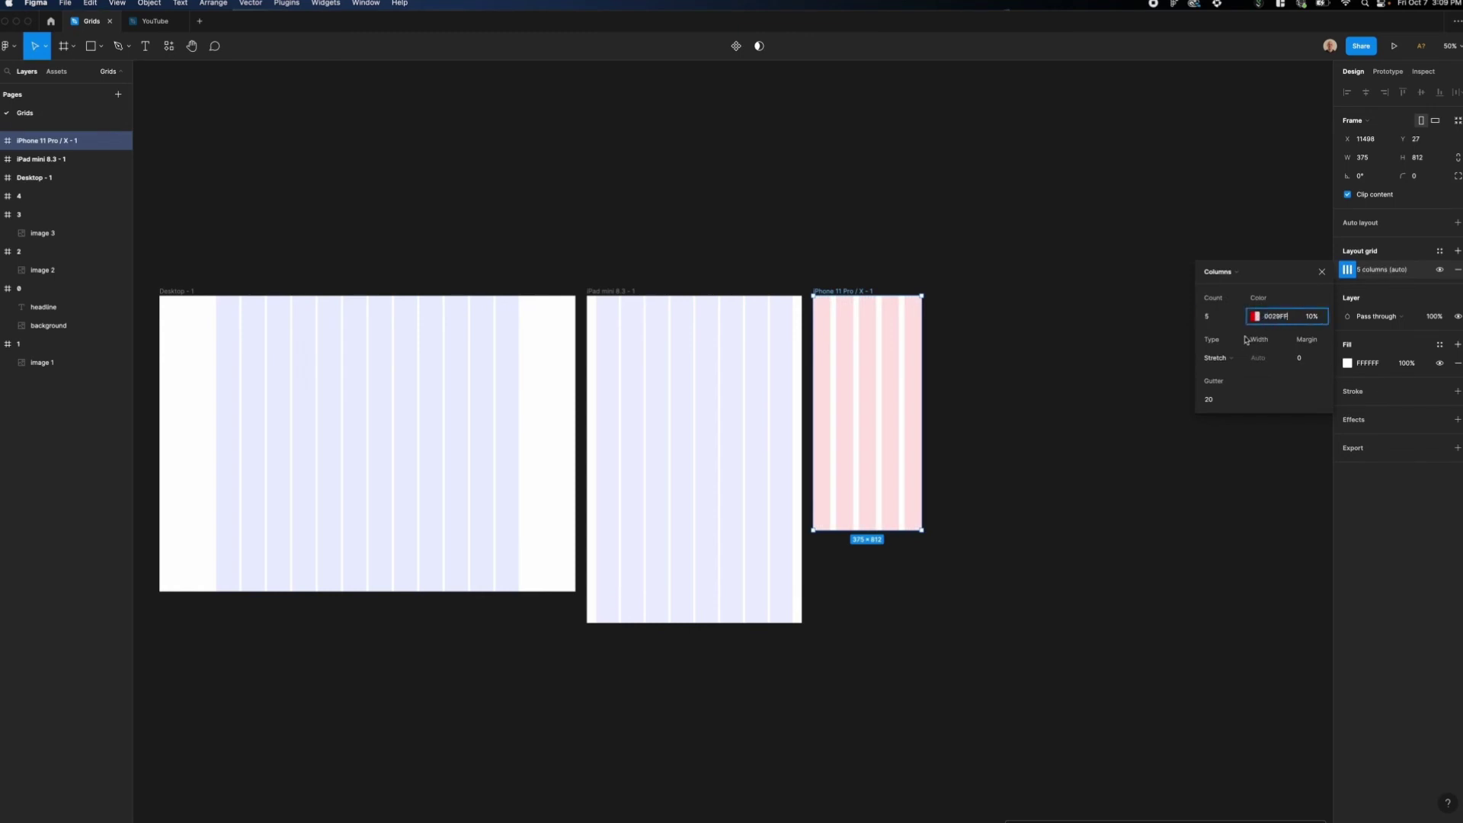
key(Return)
Step: Set the iPhone grid to 4 columns and lower its opacity to 7%
click(1217, 317)
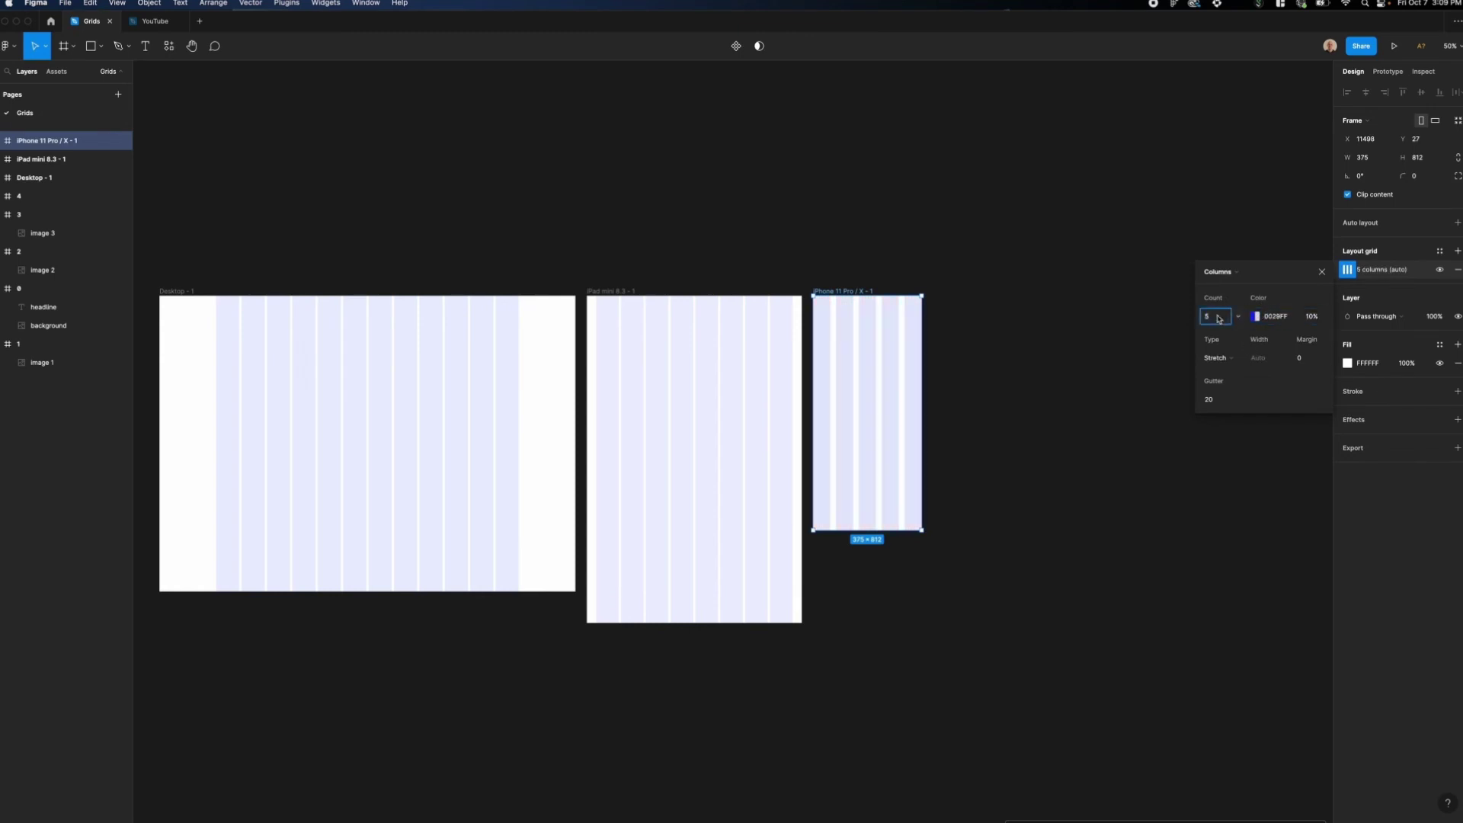
text(4)
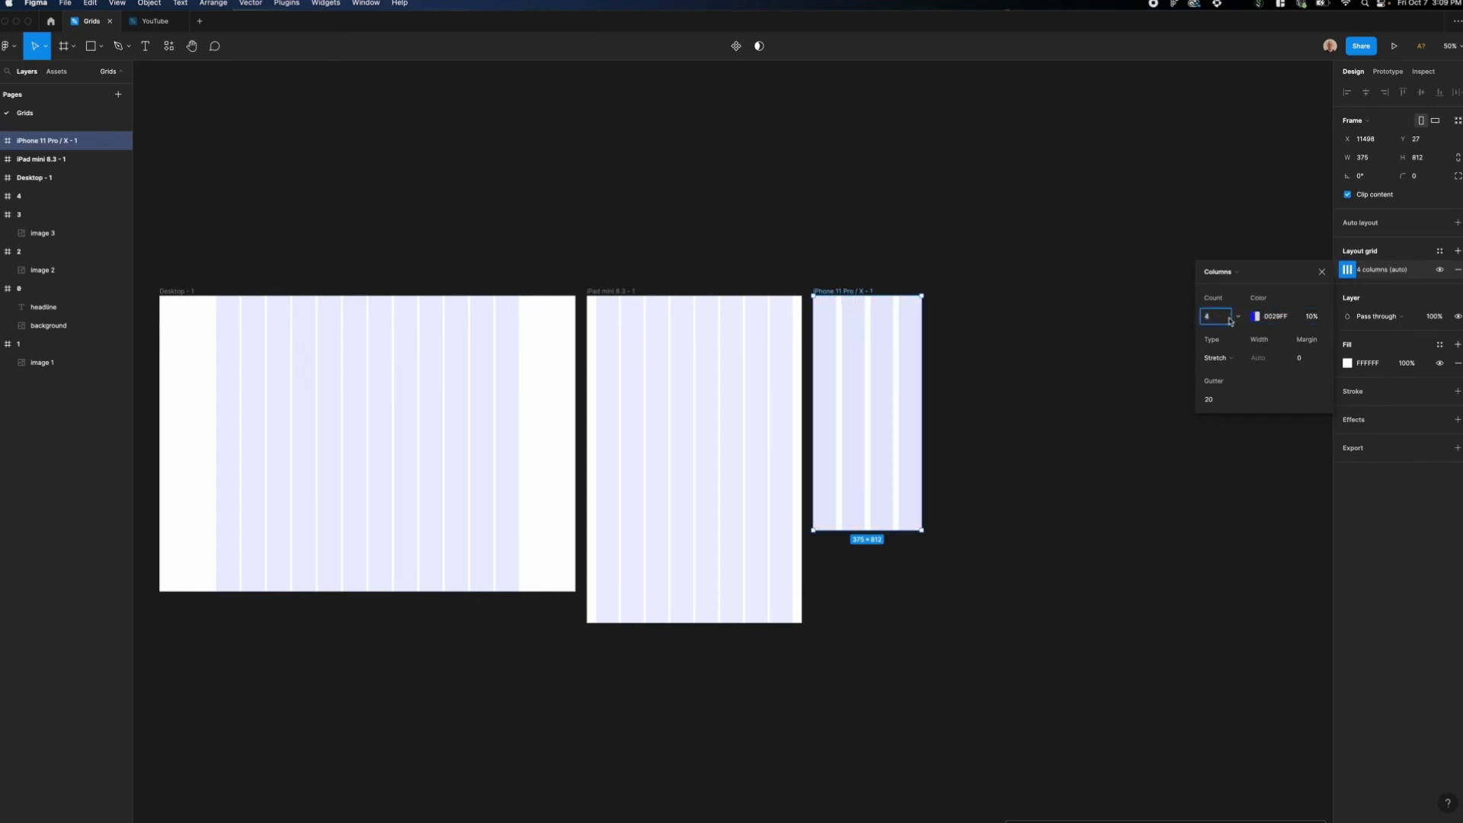
click(1319, 320)
text(8)
key(Return)
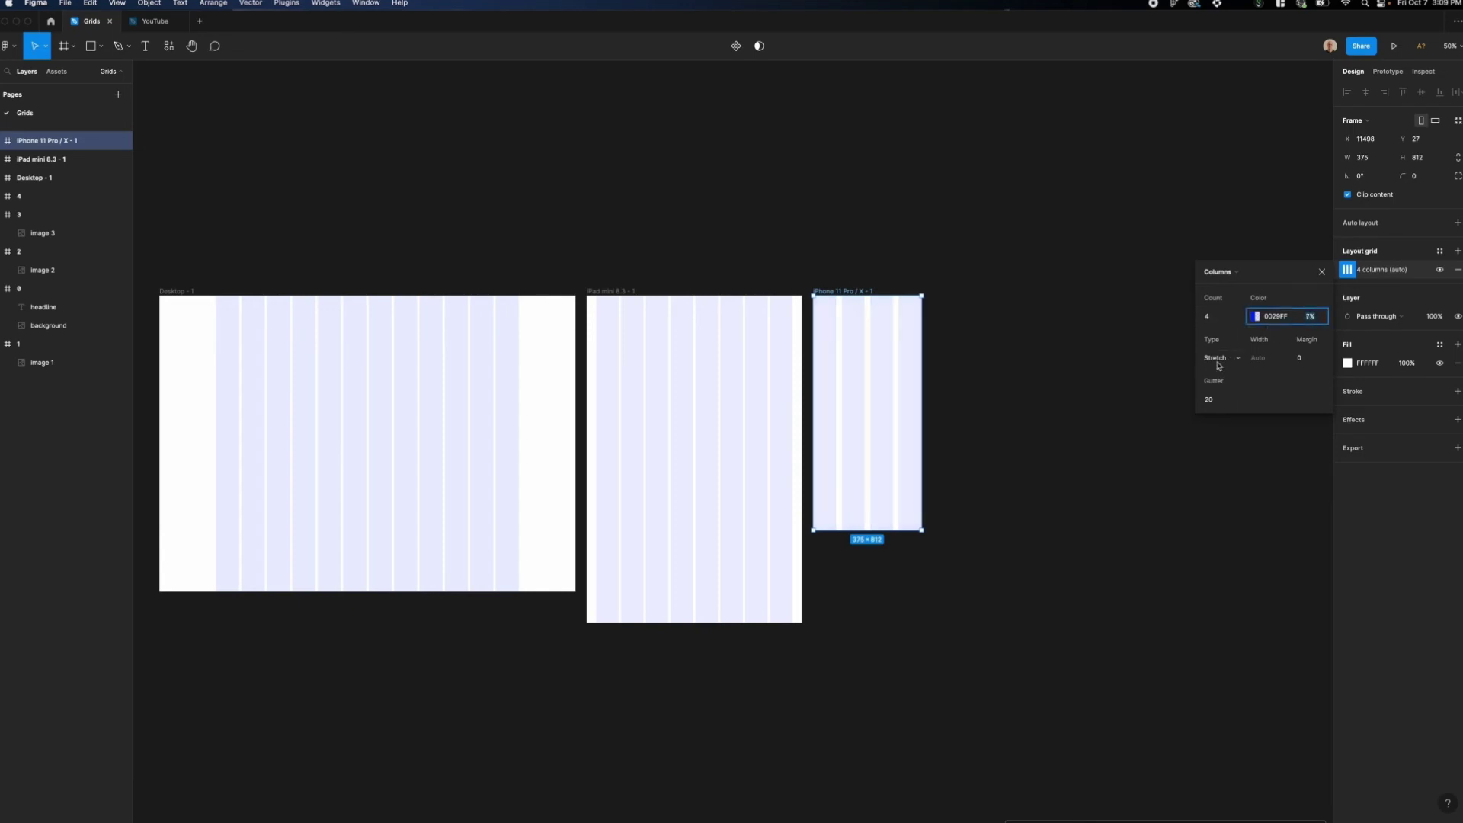
Step: Give the iPhone column grid a 16 margin and an 8 gutter
click(1304, 358)
text(16)
key(Return)
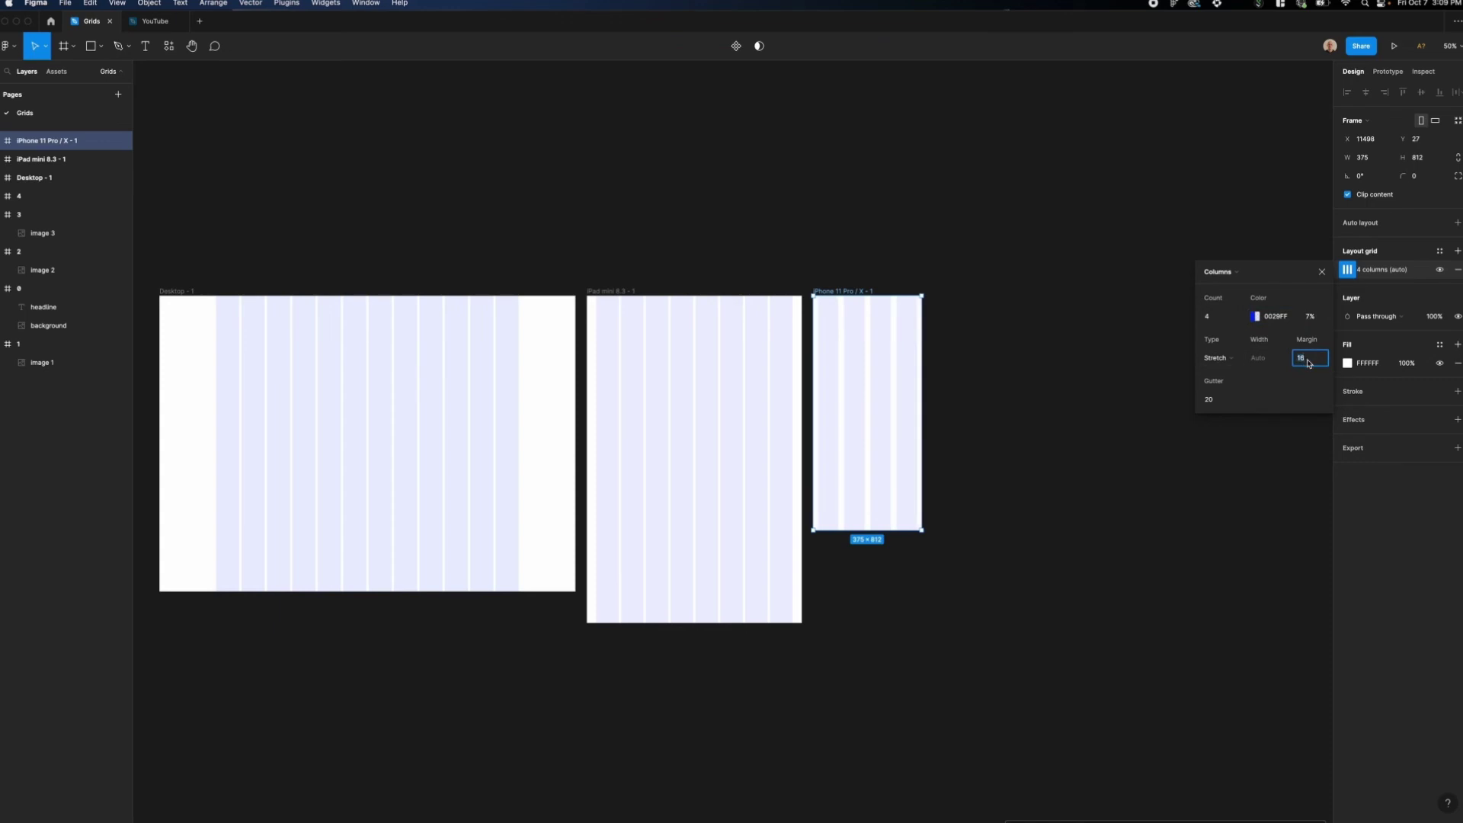
text(28)
key(Return)
key(shift+Up)
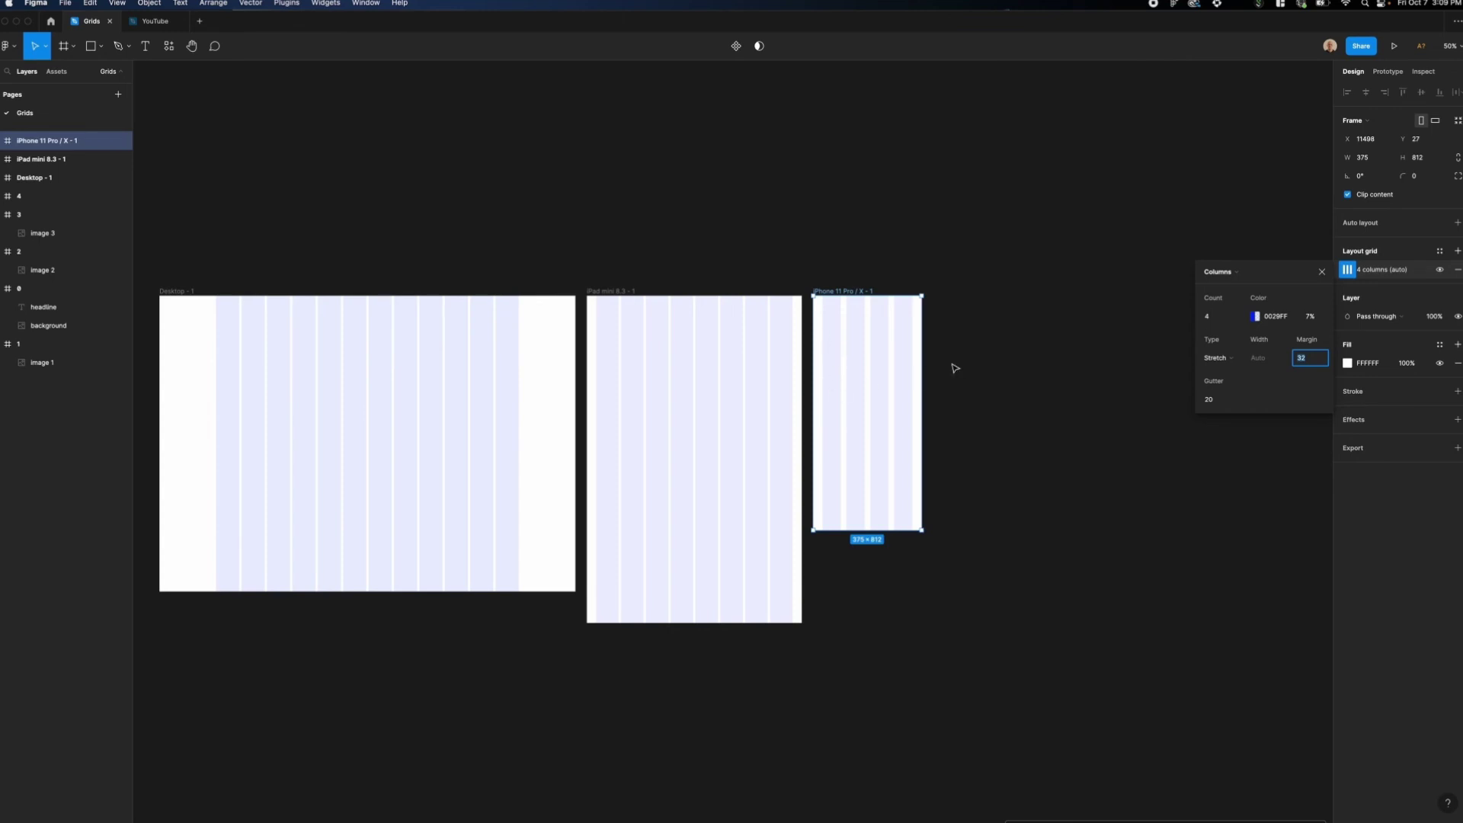
text(13)
key(Return)
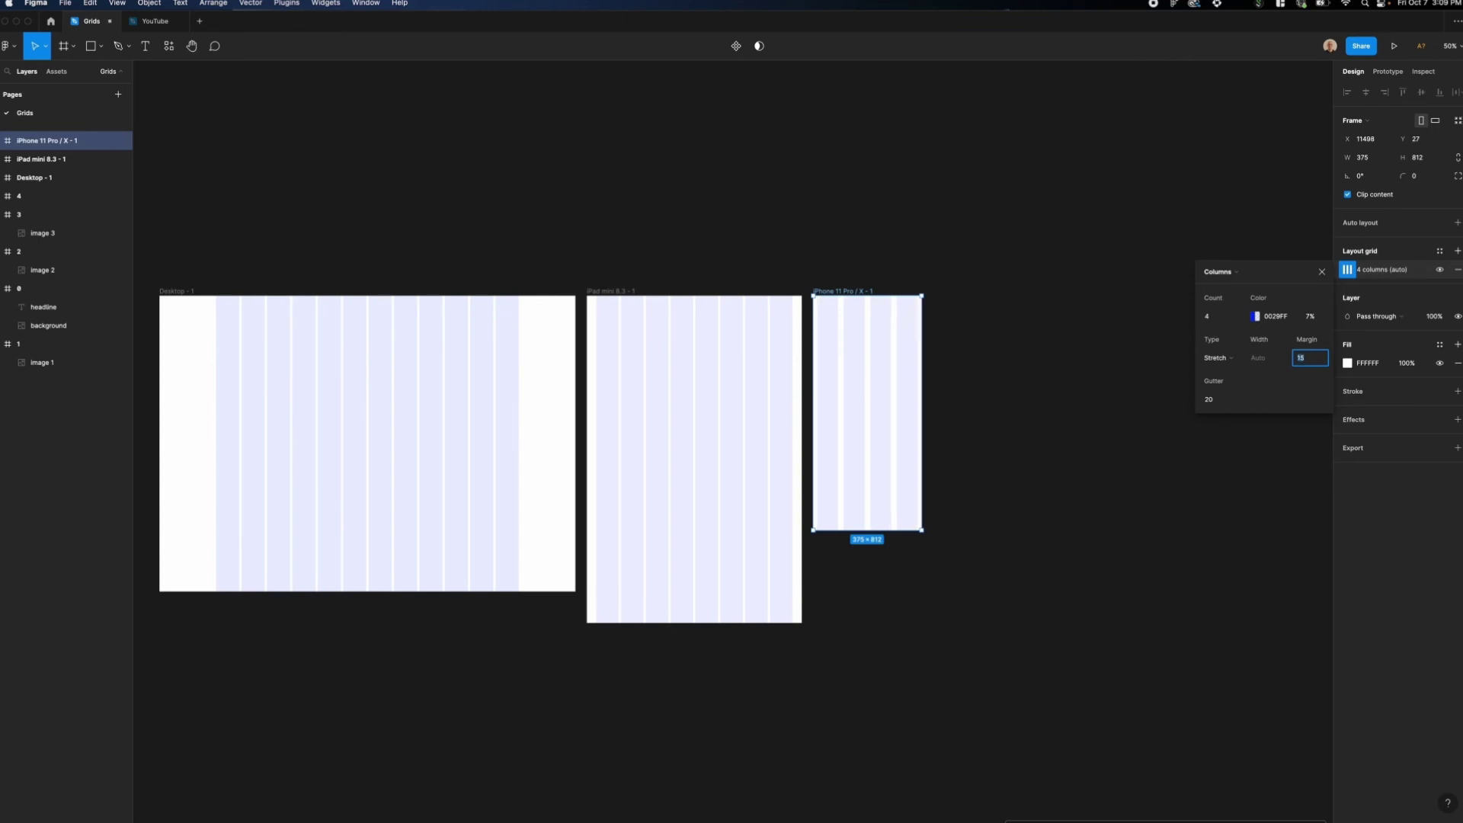
click(1217, 397)
key(Return)
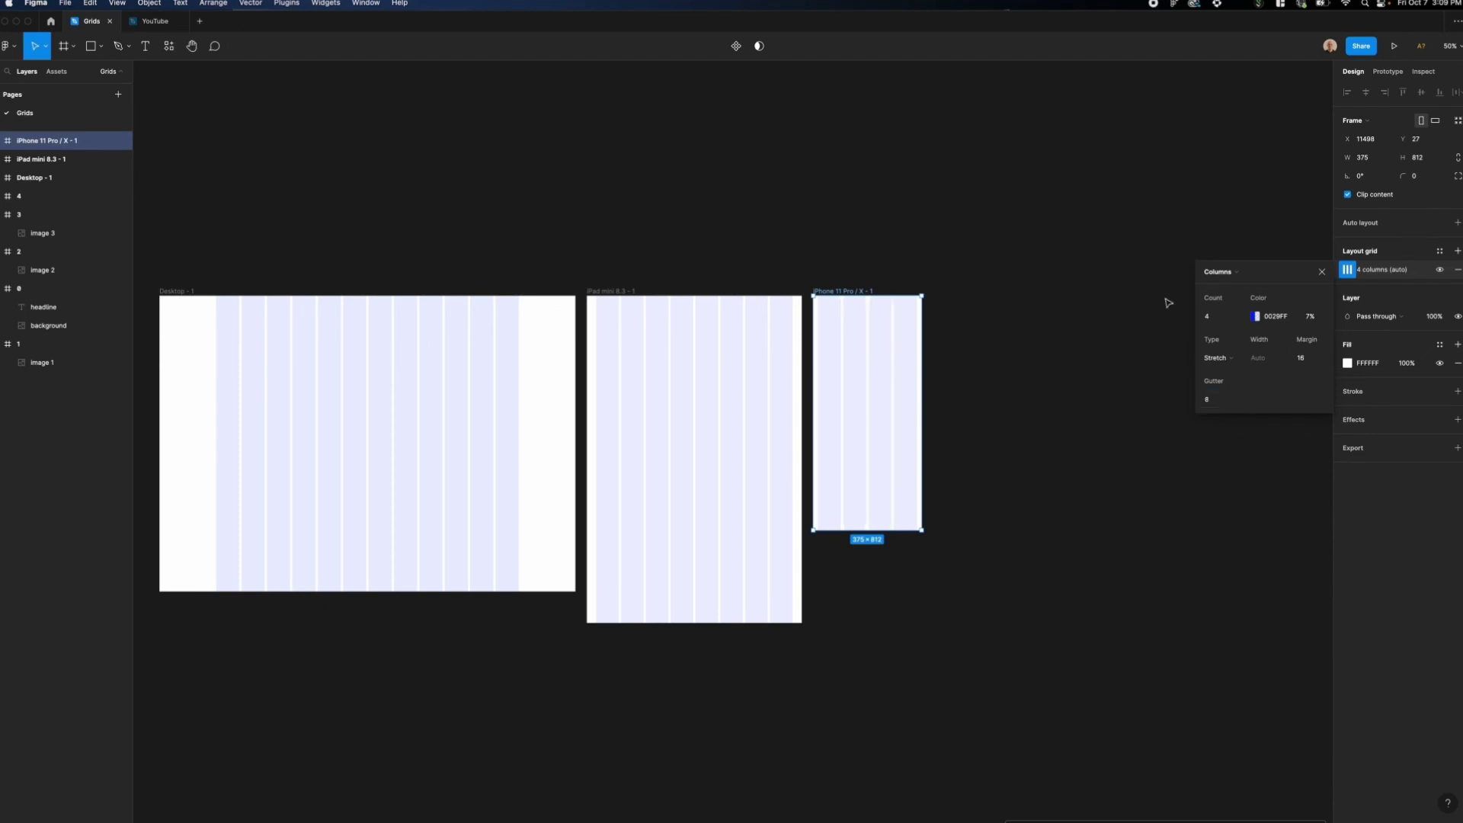
click(1022, 279)
Step: Save the iPhone frame's 4-column blue grid as a new grid style named 'Mobile'
click(870, 288)
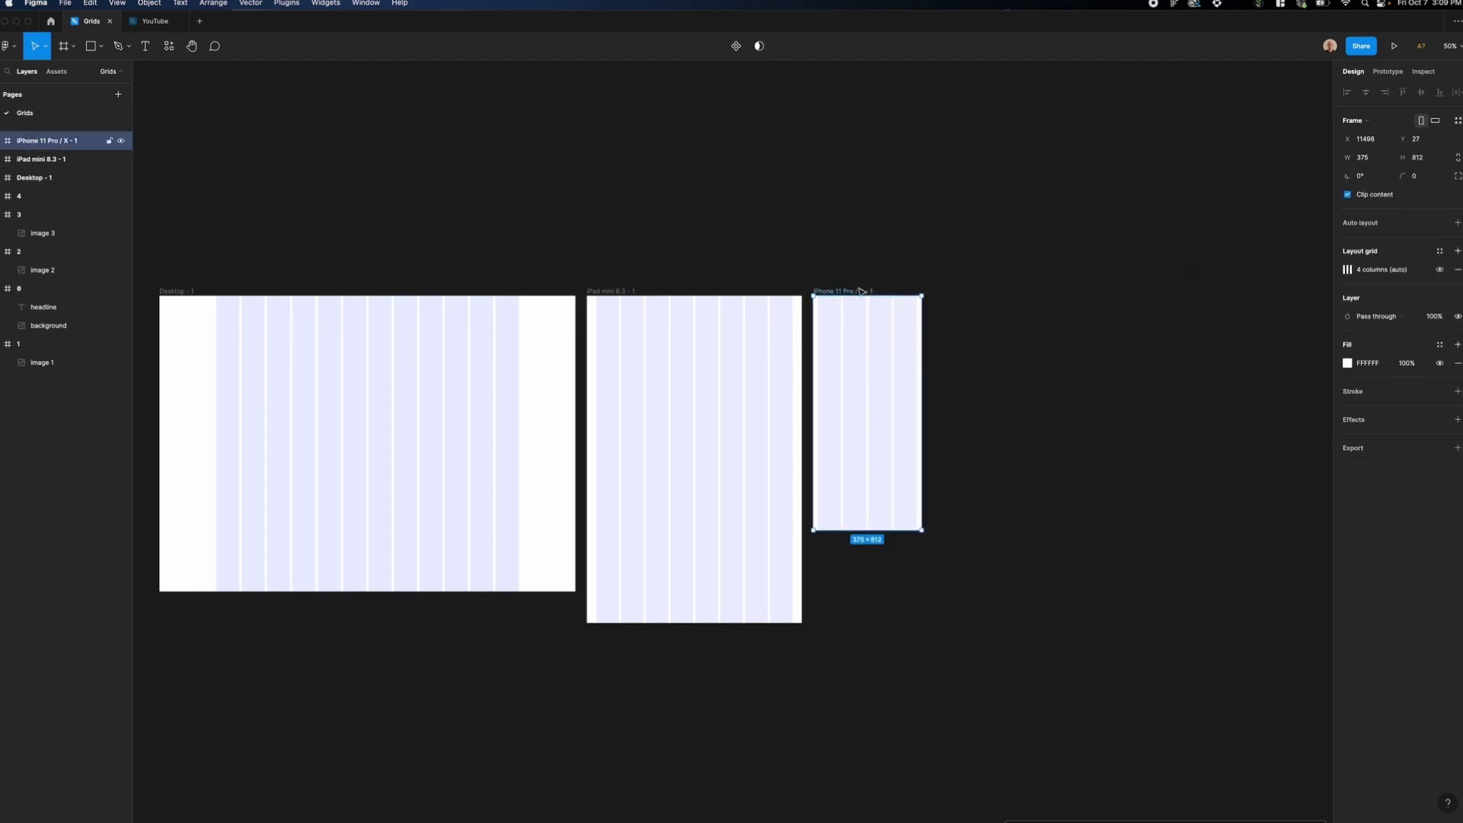
click(1440, 251)
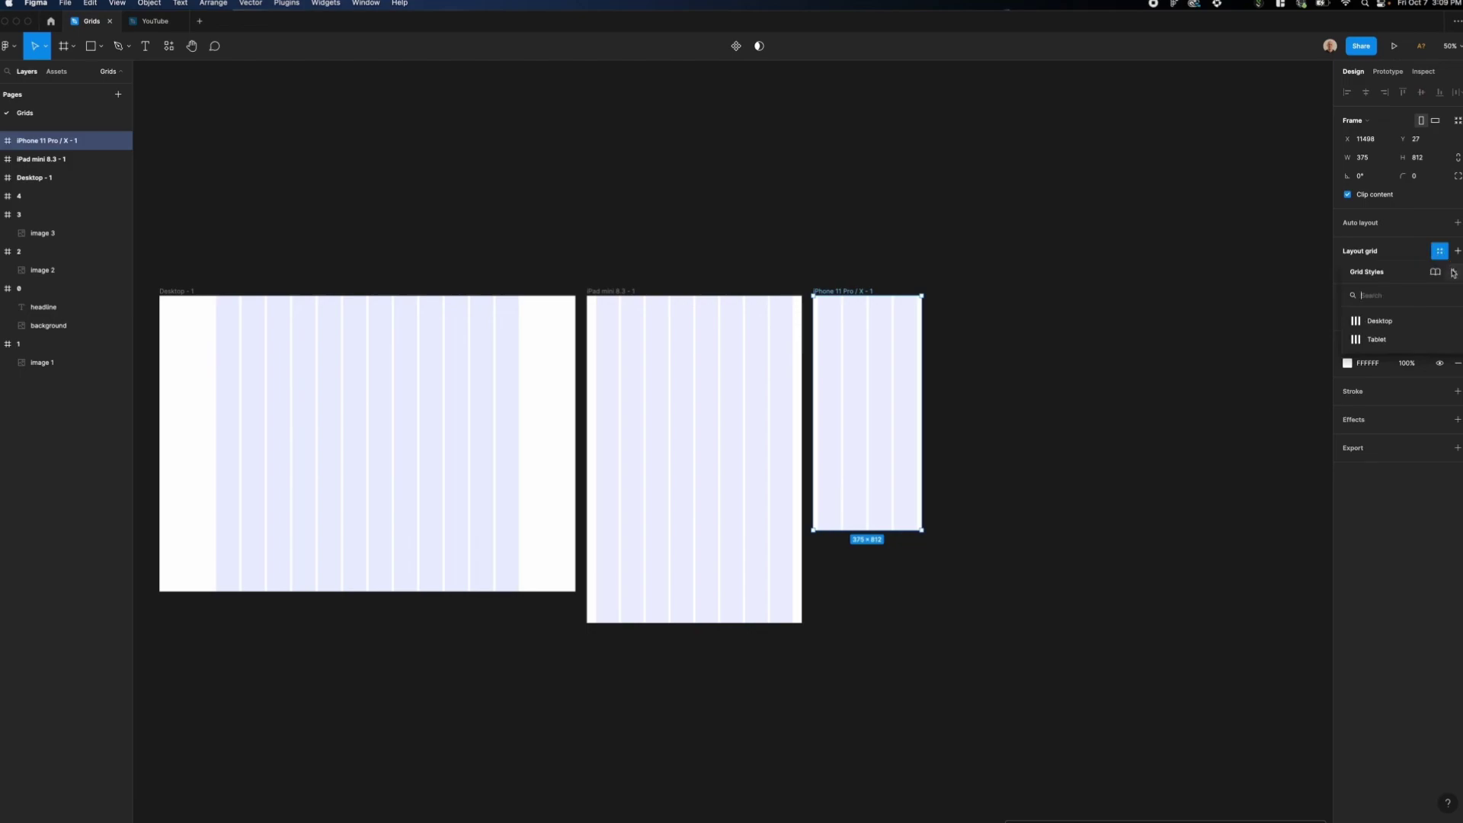
click(1453, 272)
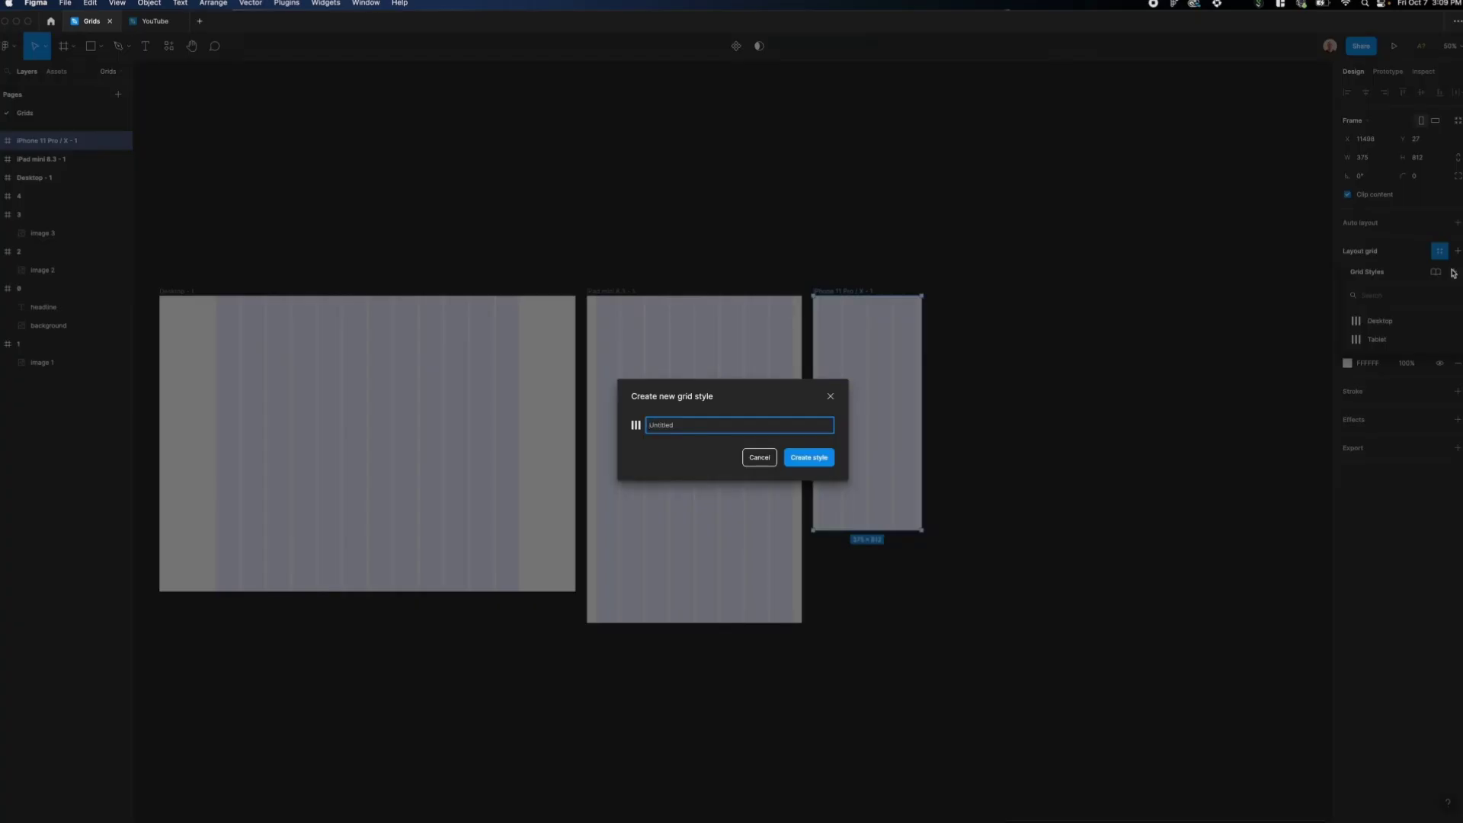
text(Mobile)
key(Return)
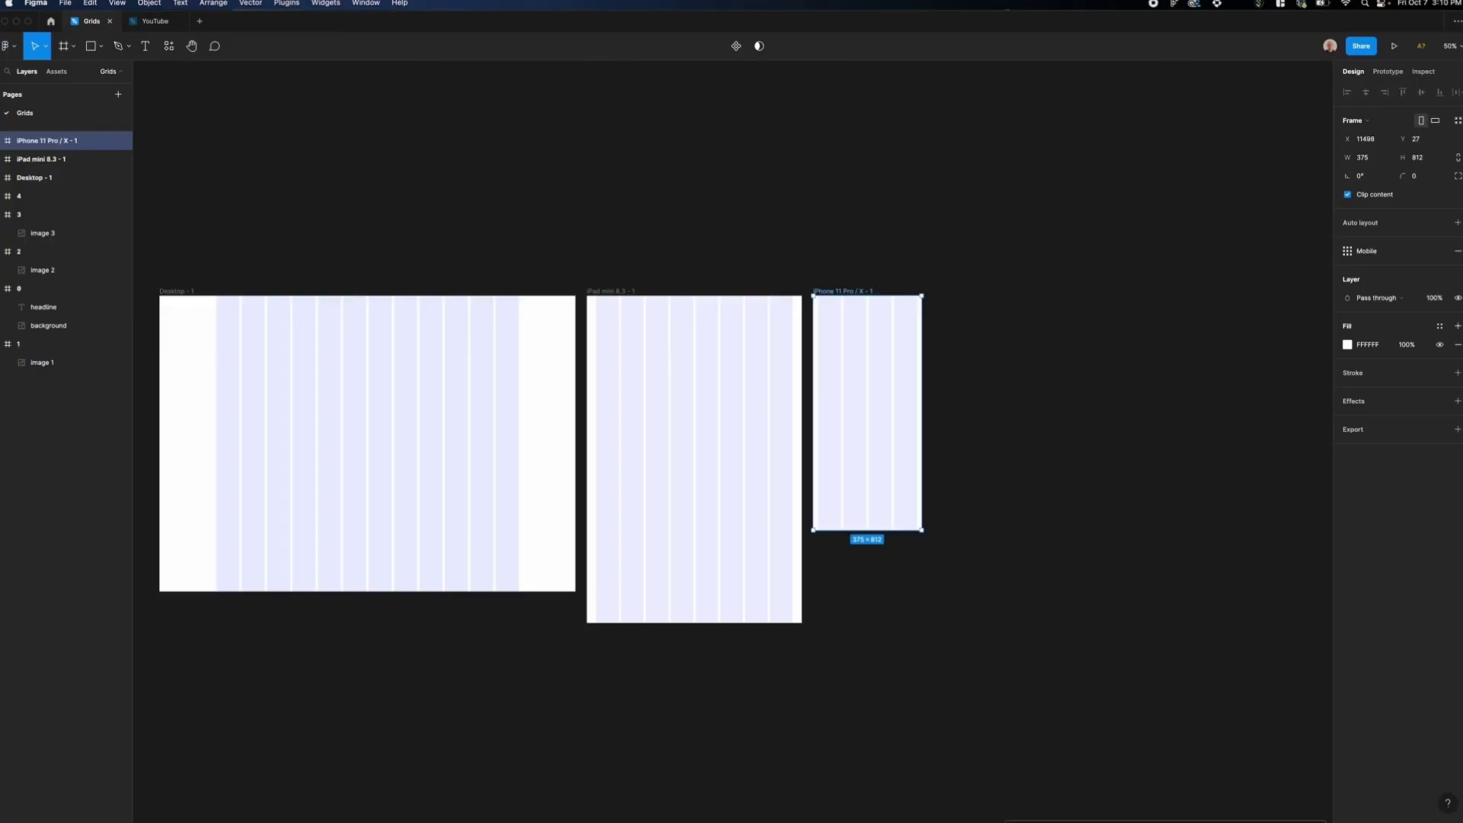
click(1039, 261)
scroll(1039, 261, right, 3)
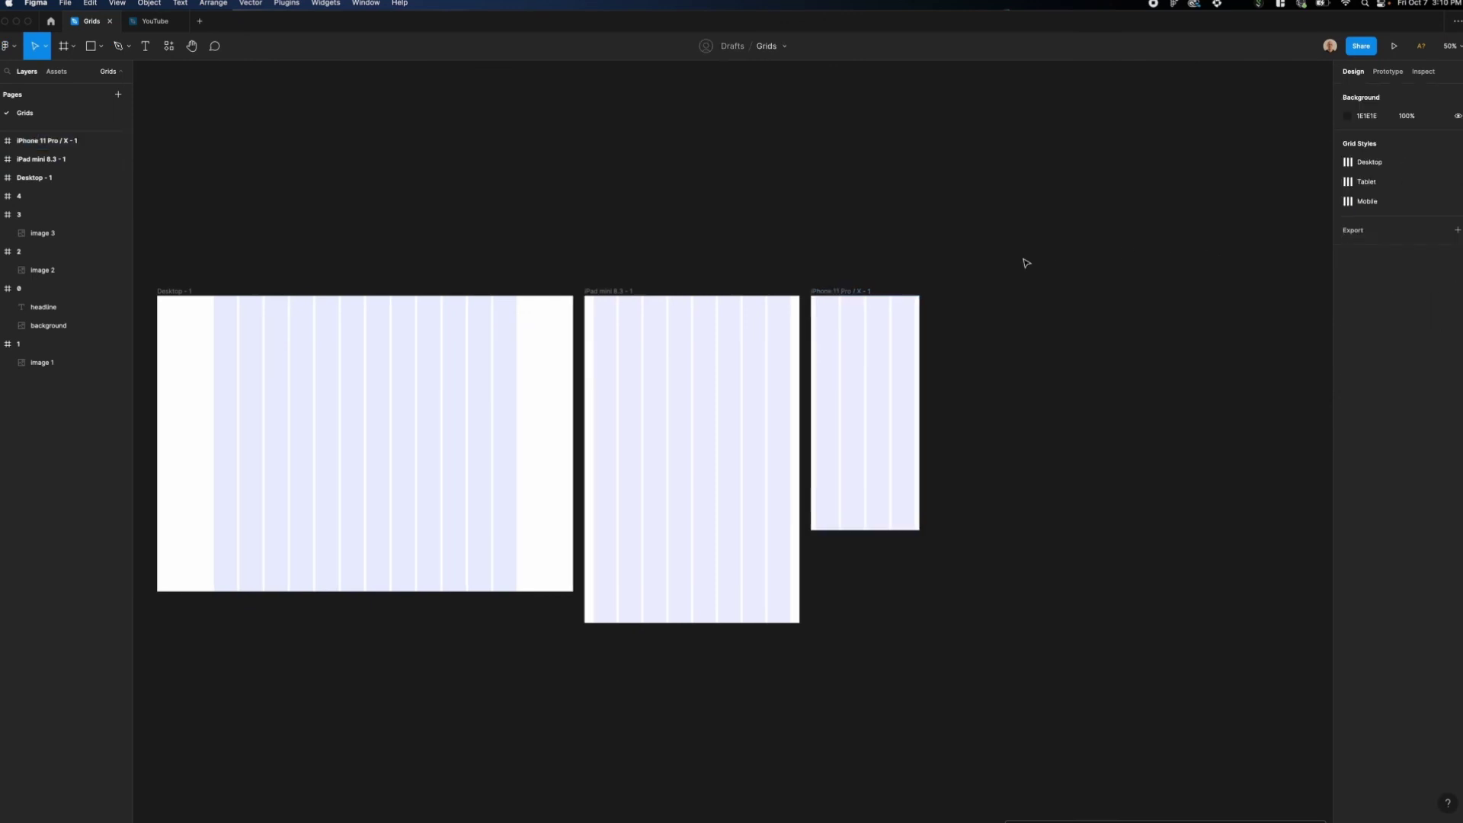
Step: Draw a new 970×739 frame to the right of the existing frames
key(f)
drag(957, 296, 1243, 516)
scroll(1242, 515, right, 5)
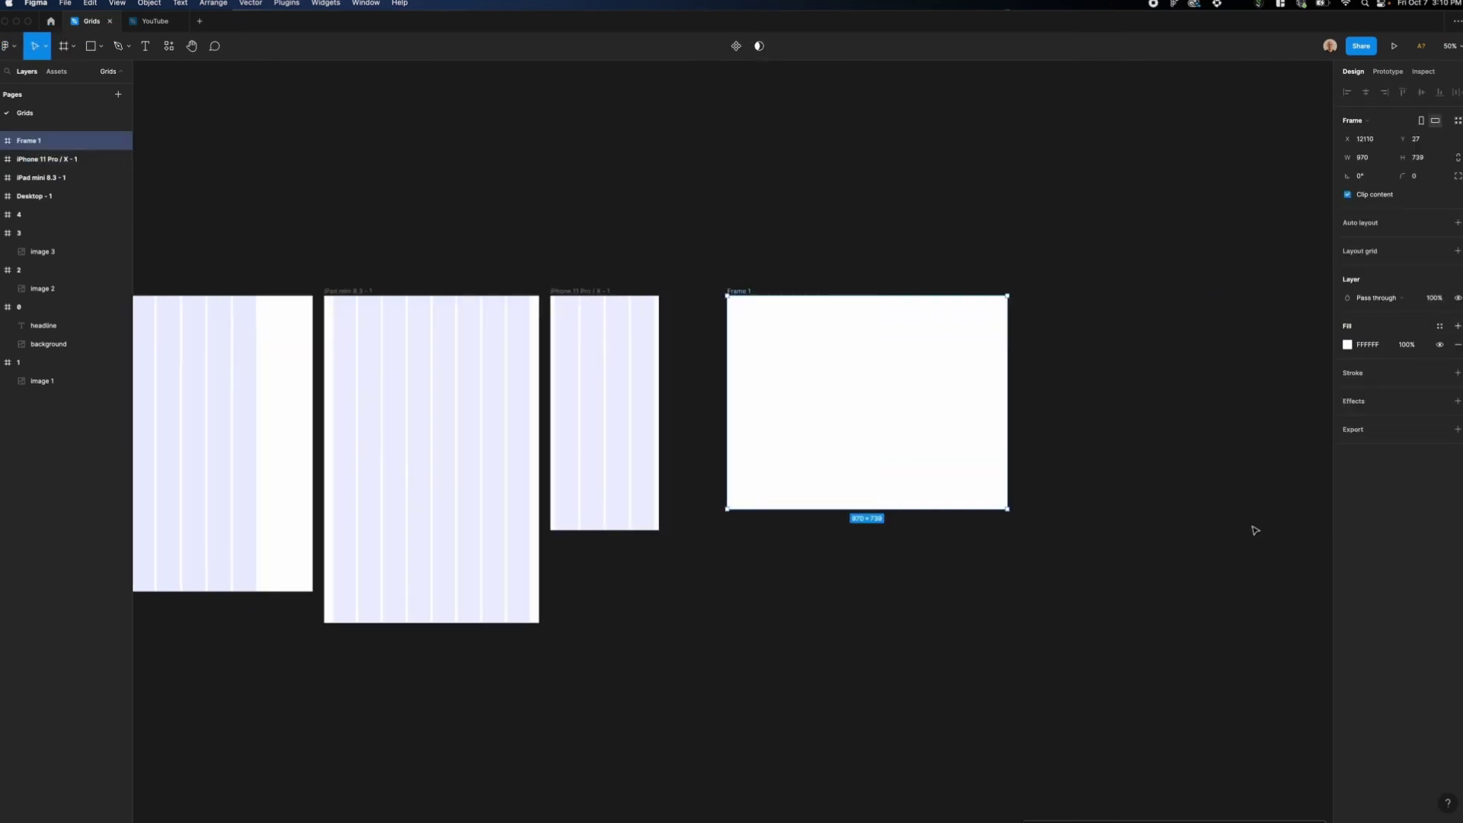
Step: Apply the Desktop, then Tablet, then Mobile grid styles to Frame 1, keeping Mobile
click(1439, 252)
click(1391, 321)
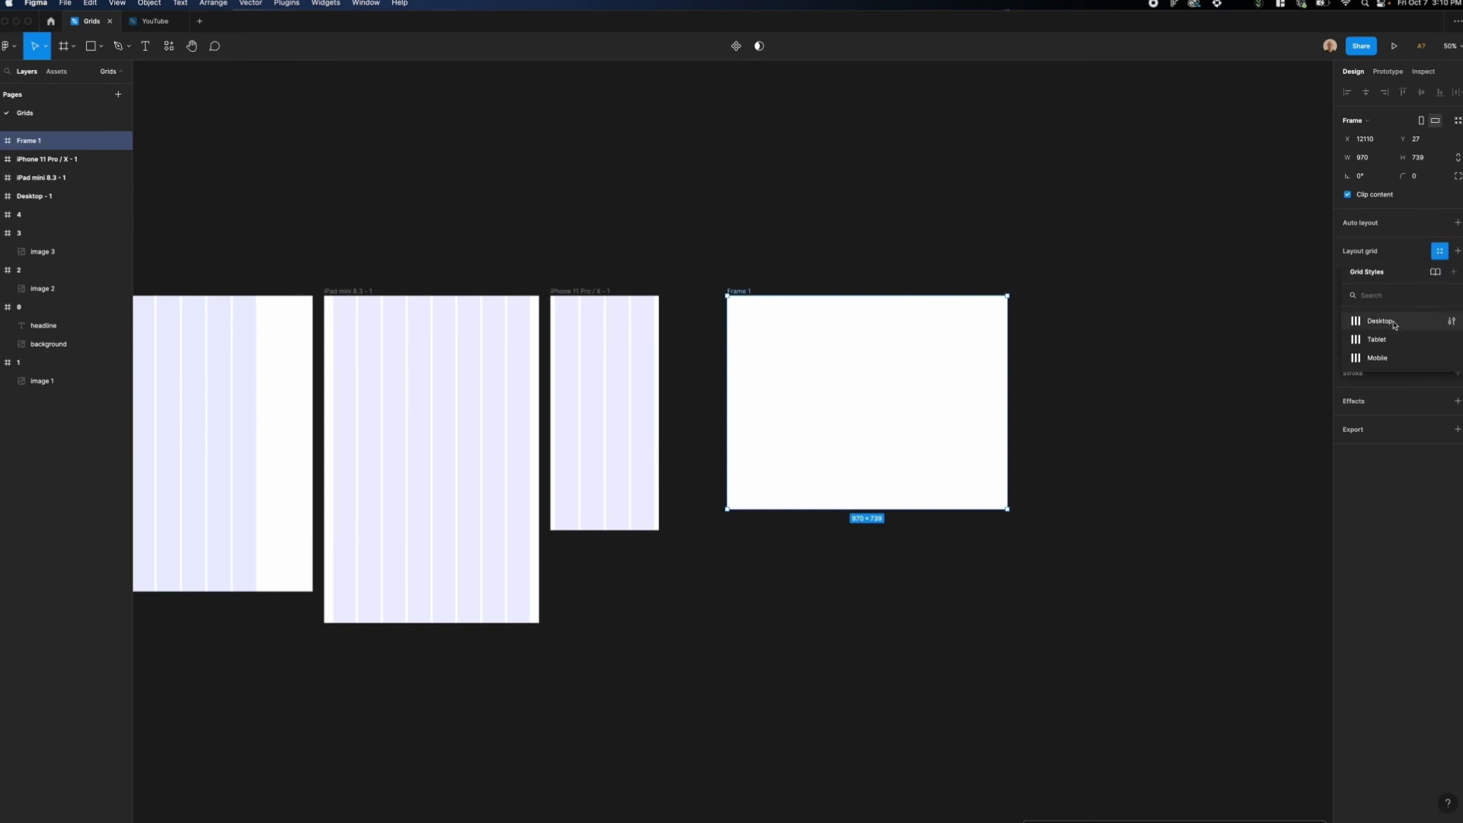
click(1438, 253)
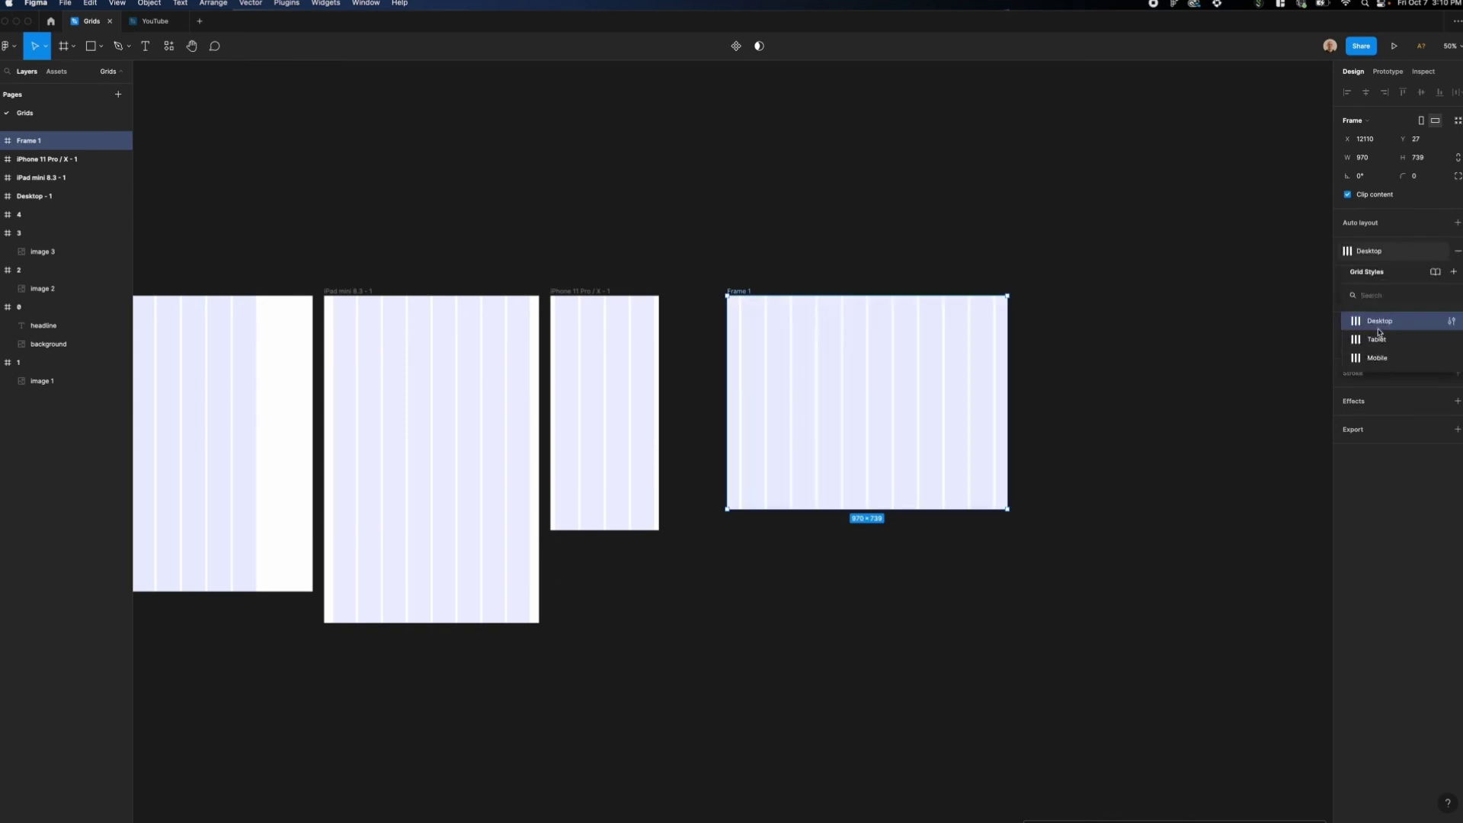
click(1381, 334)
click(1439, 252)
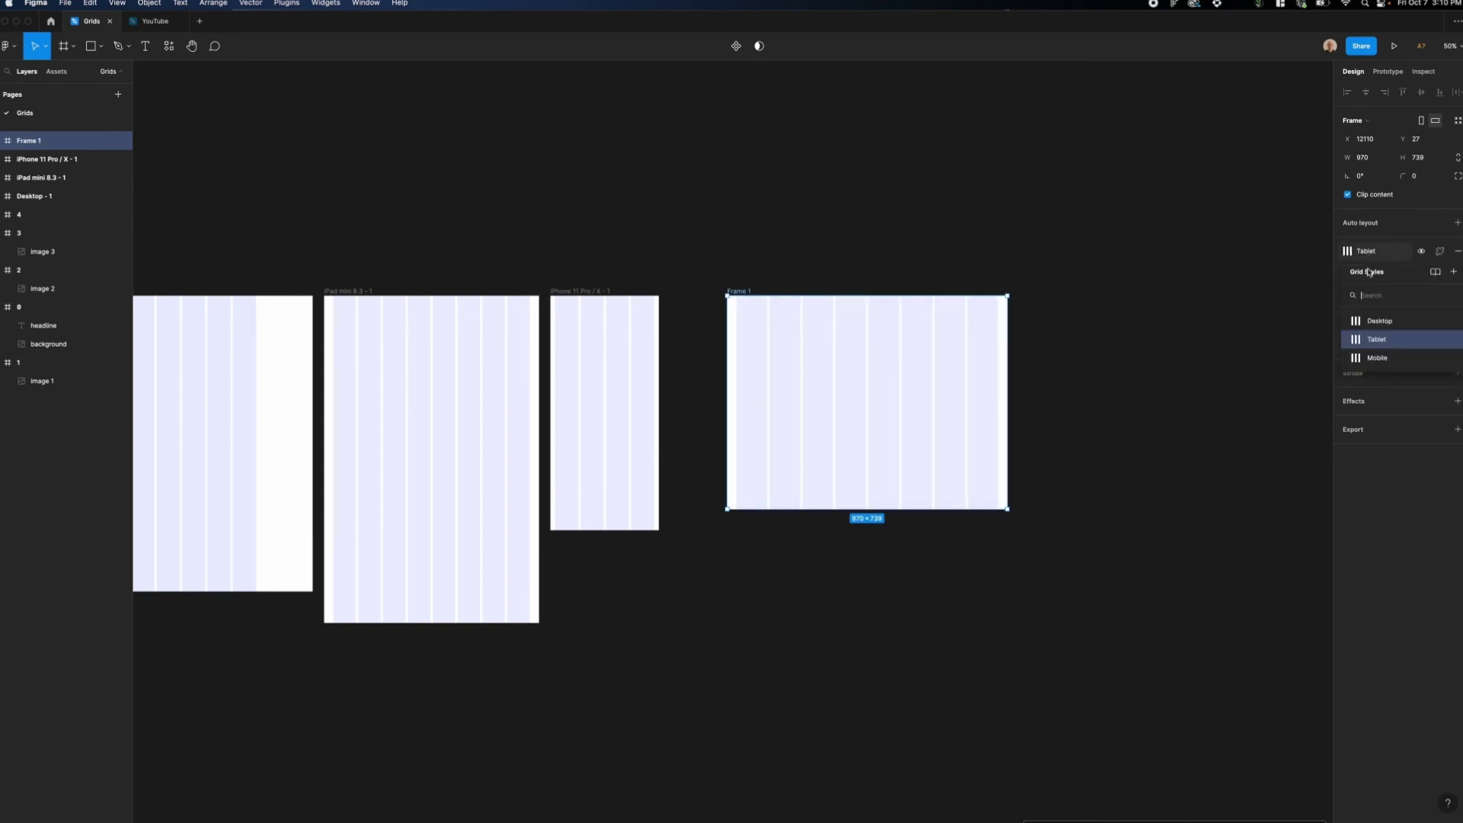
click(1381, 351)
click(1136, 303)
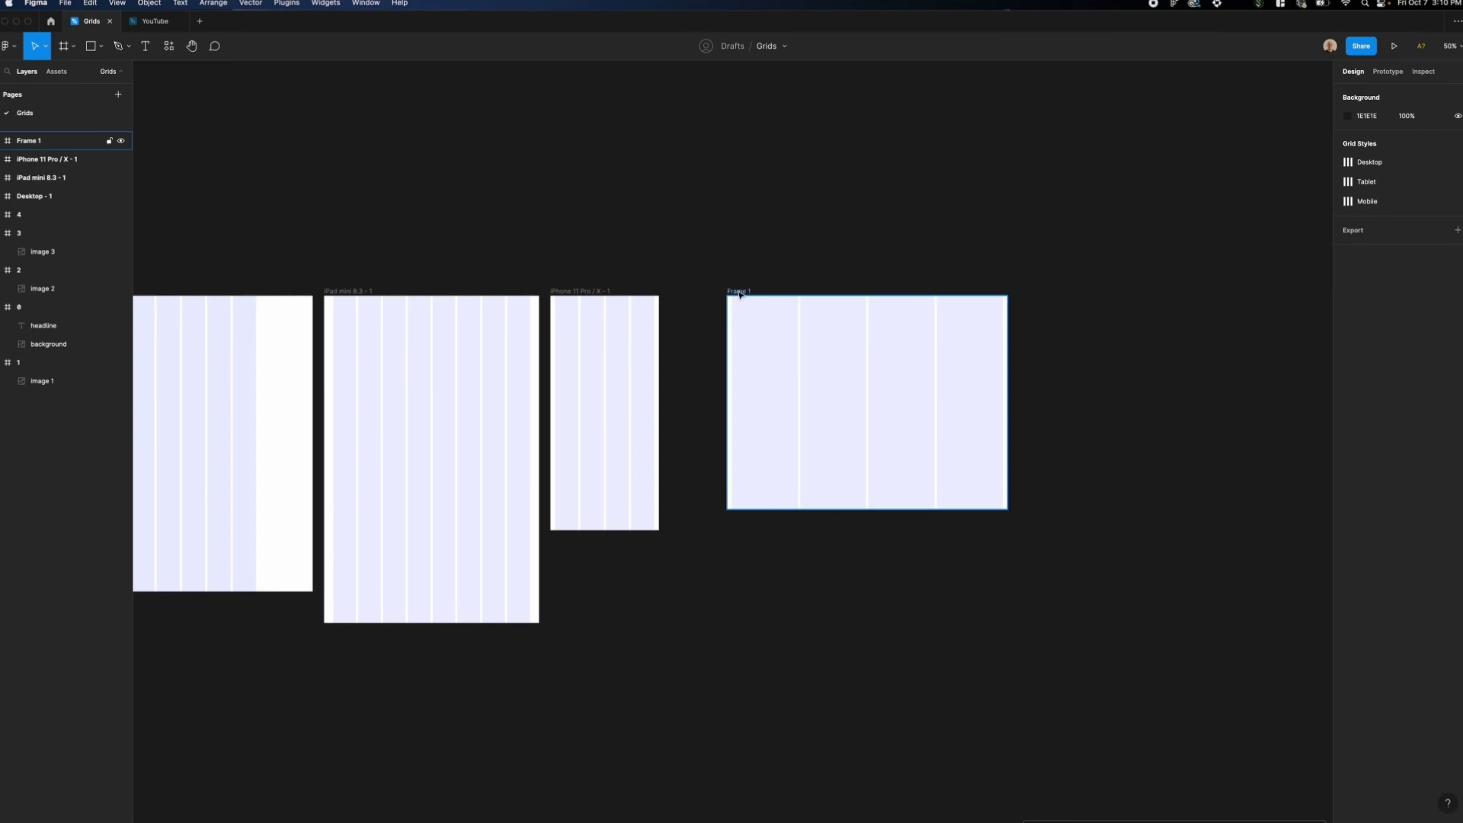